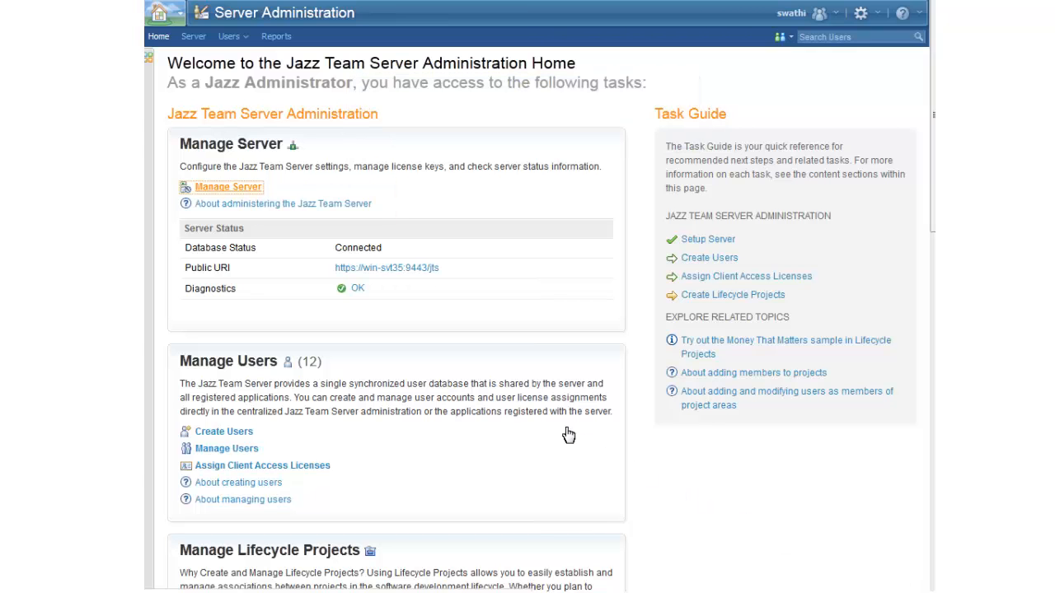
- Open the Jazz Team Server's inbound OAuth consumers page from its server management section
{"action": "left_click", "coordinate": [234, 188]}
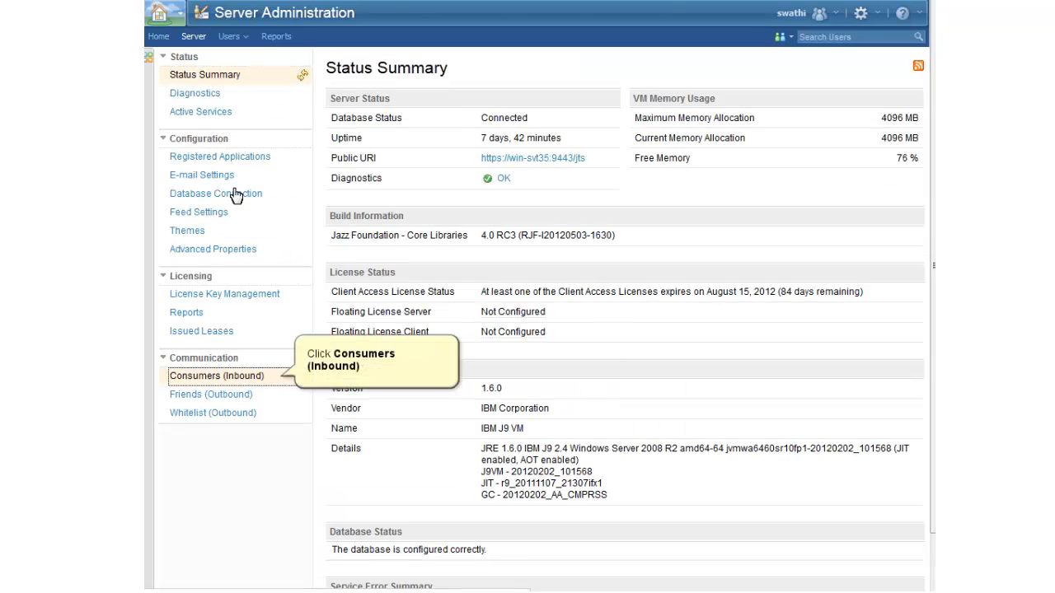
{"action": "left_click", "coordinate": [218, 376]}
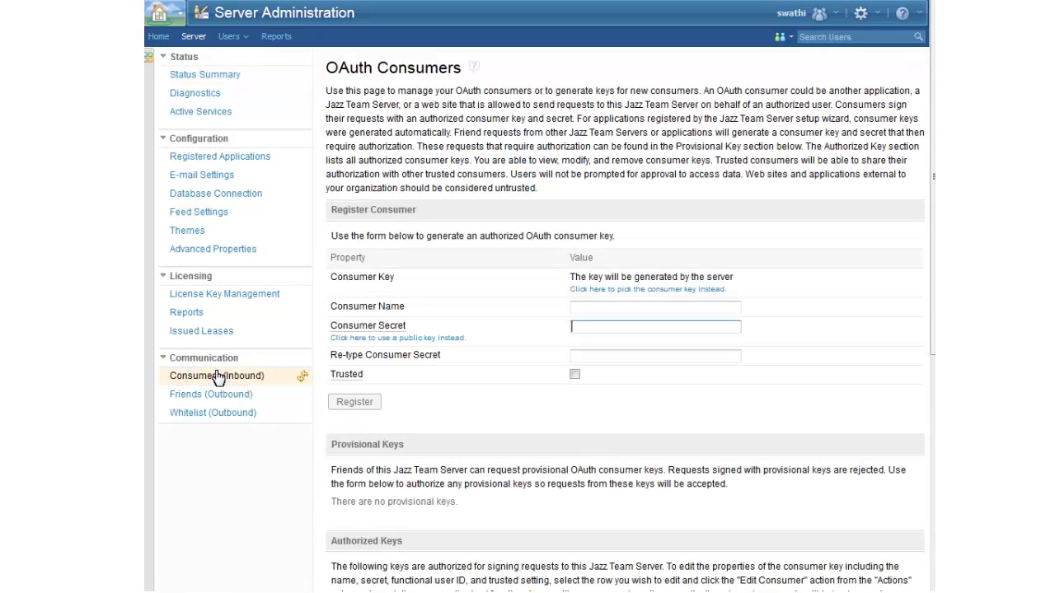
{"action": "left_click", "coordinate": [213, 552]}
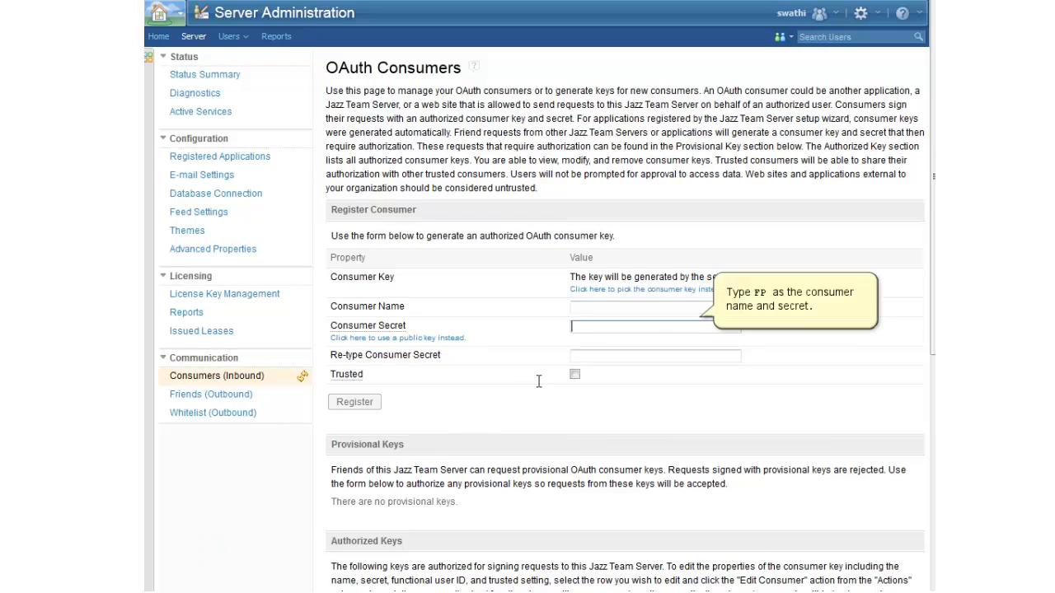
- Register an OAuth consumer named FP, entering and repeating its consumer secret, and select the generated consumer key for noting
{"action": "left_click", "coordinate": [591, 326]}
{"action": "type", "text": "FP"}
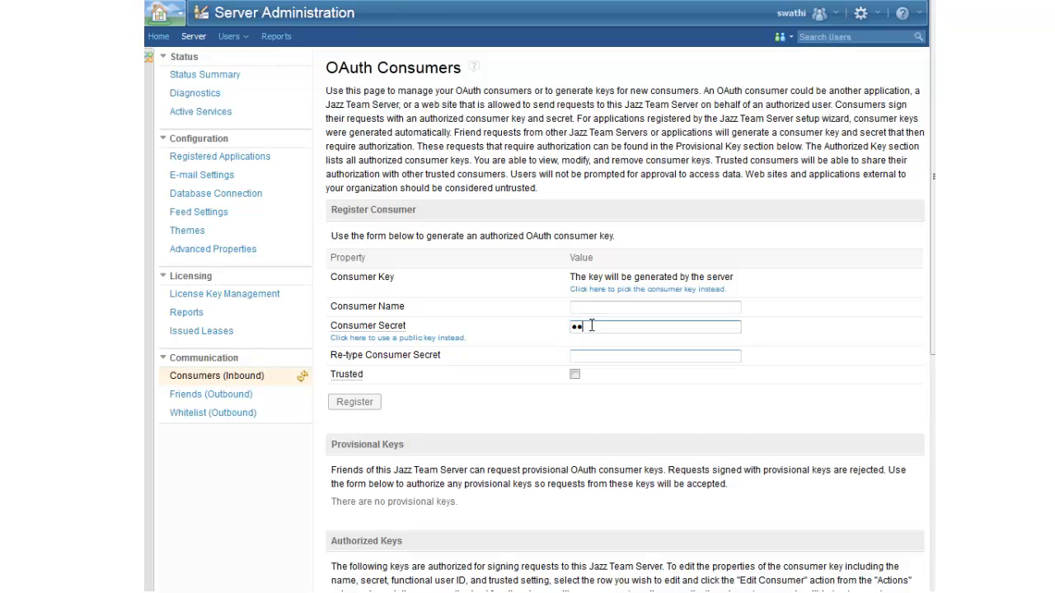
{"action": "left_click", "coordinate": [584, 355]}
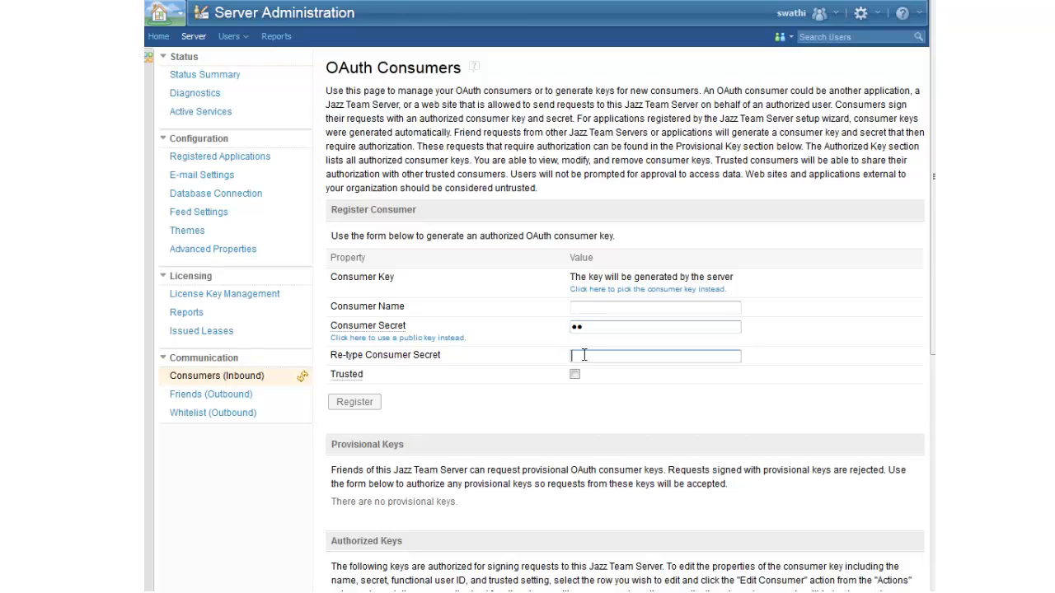
{"action": "type", "text": "FP"}
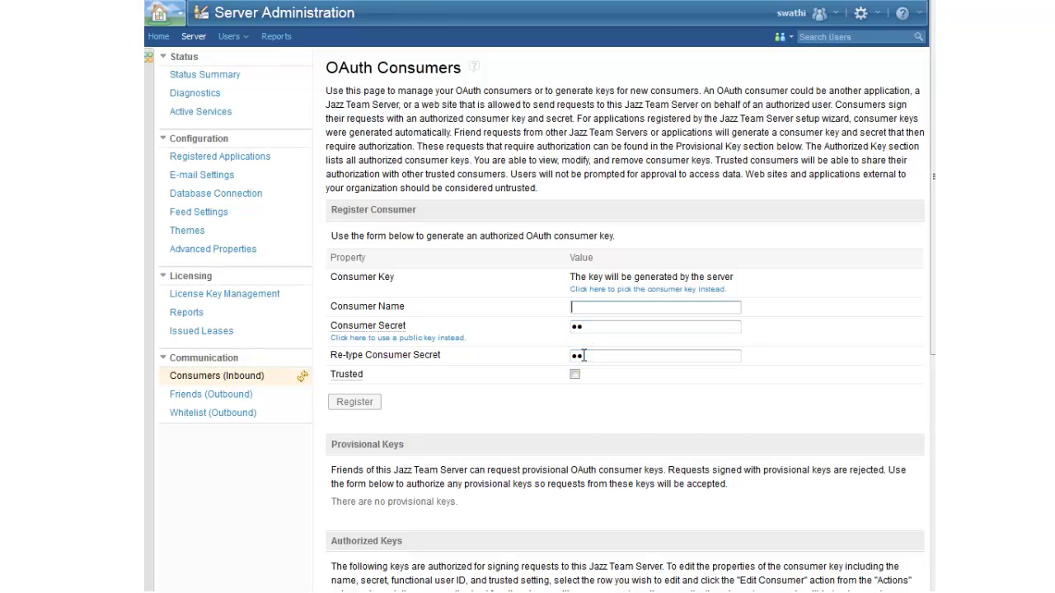
{"action": "left_click", "coordinate": [579, 308]}
{"action": "type", "text": "FP"}
{"action": "left_click", "coordinate": [354, 401]}
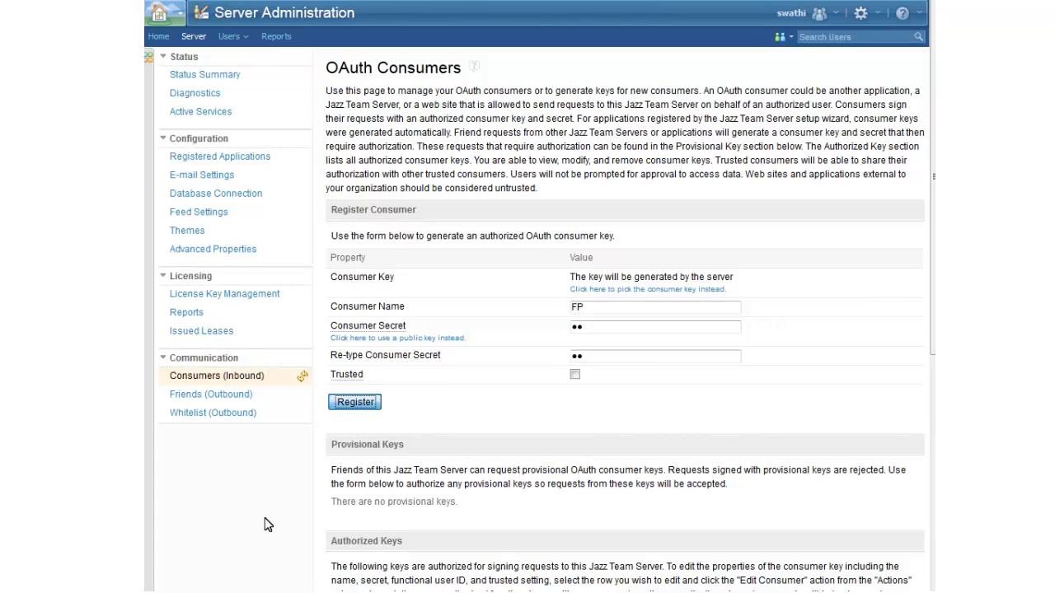
{"action": "left_click", "coordinate": [352, 403]}
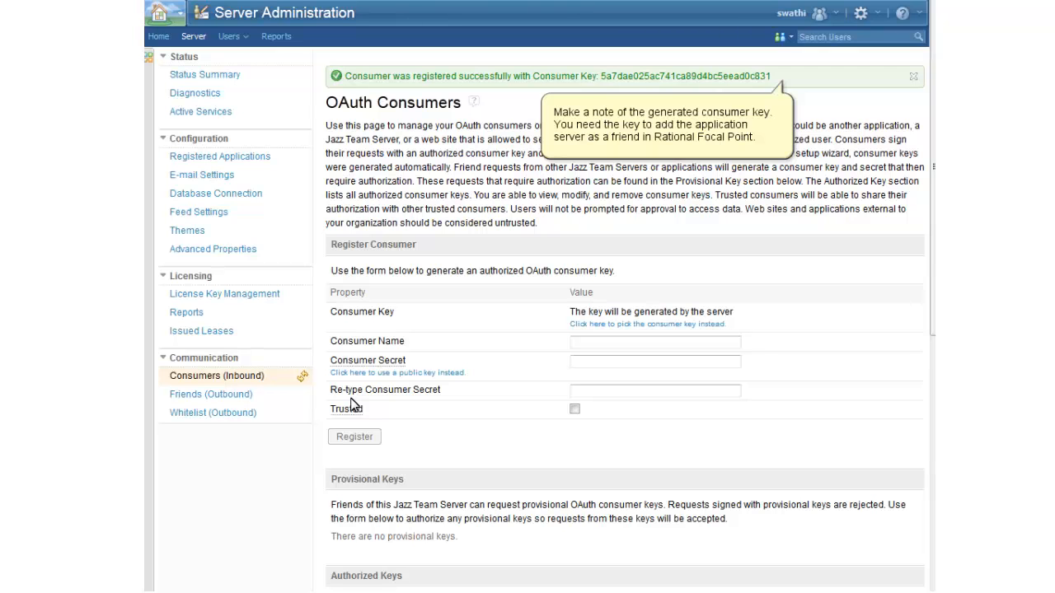
{"action": "left_click_drag", "start_coordinate": [601, 76], "coordinate": [772, 77]}
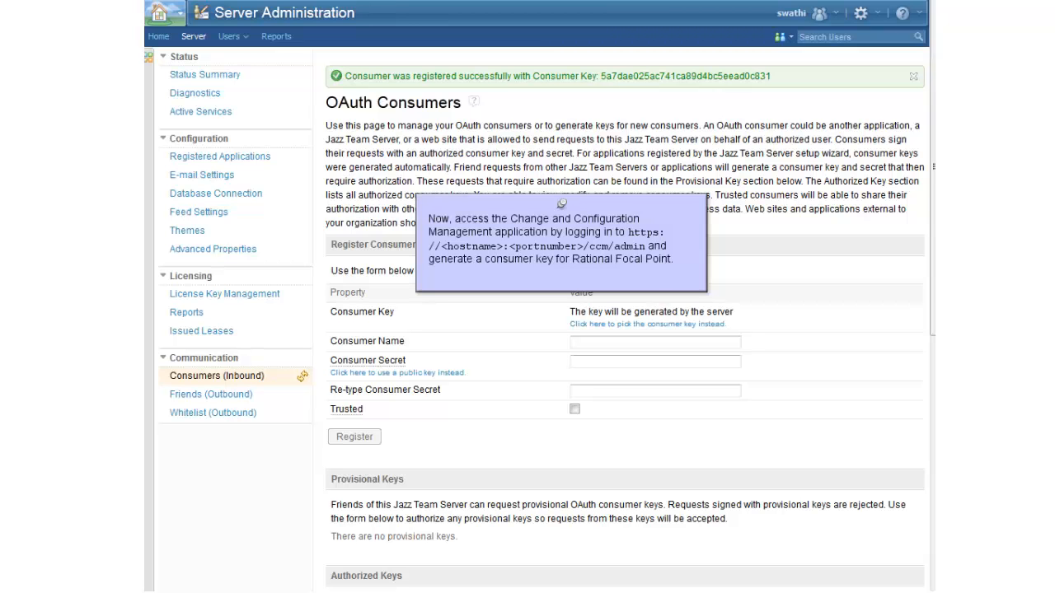
{"action": "left_click_drag", "start_coordinate": [598, 76], "coordinate": [771, 77]}
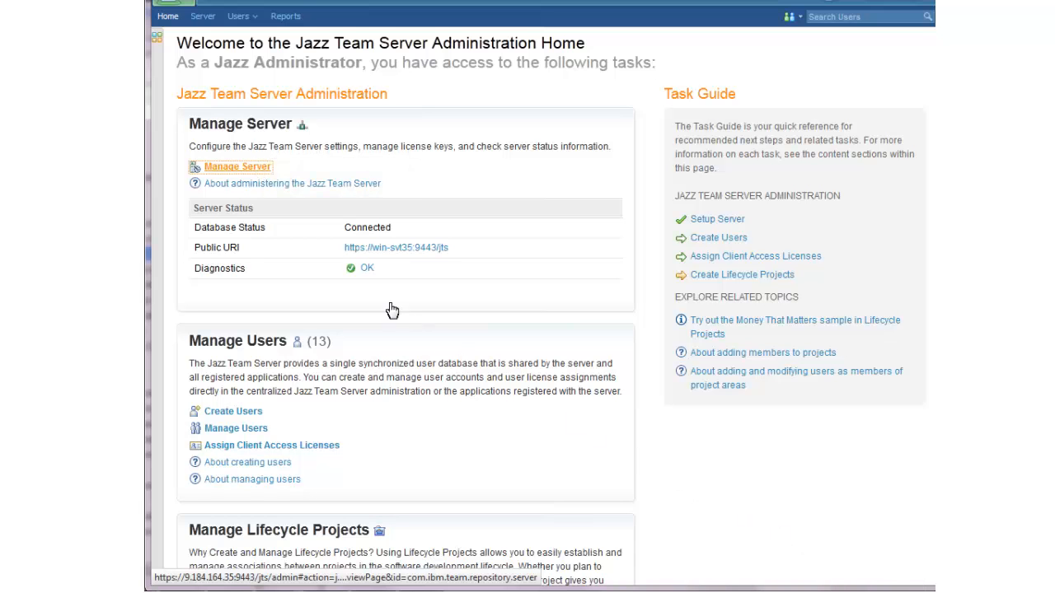
- Edit the authorized FP consumer key on the Jazz Team Server, assigning the integration user as its functional user ID
{"action": "left_click", "coordinate": [250, 167]}
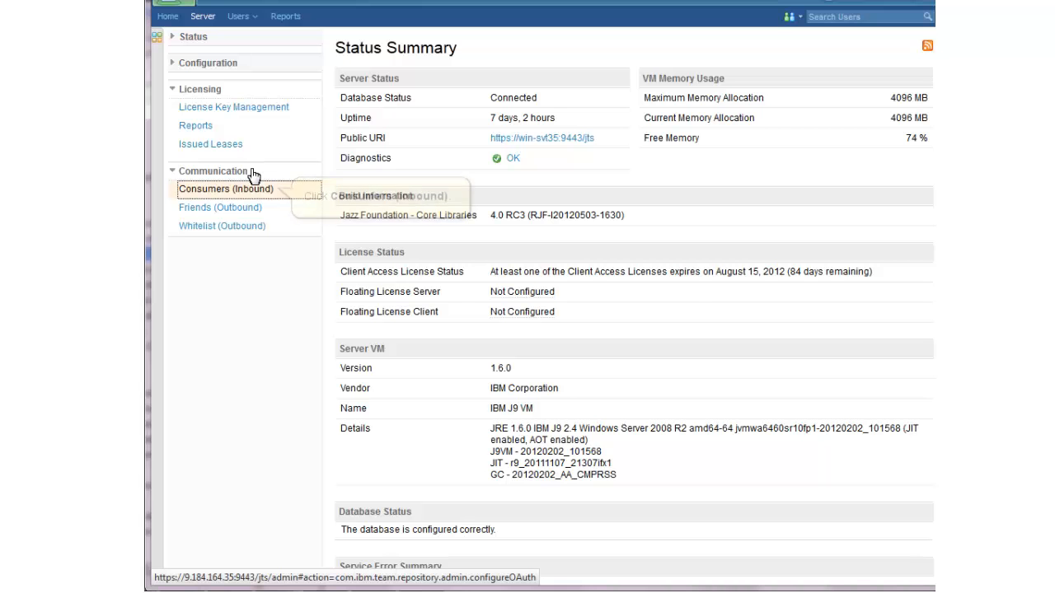
{"action": "left_click", "coordinate": [238, 190]}
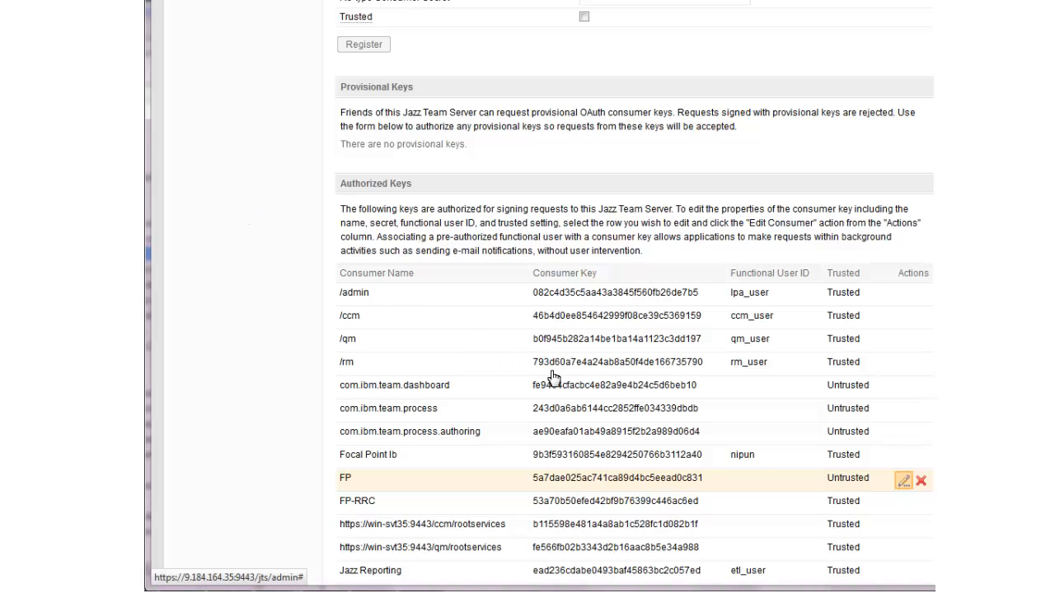
{"action": "left_click", "coordinate": [902, 482]}
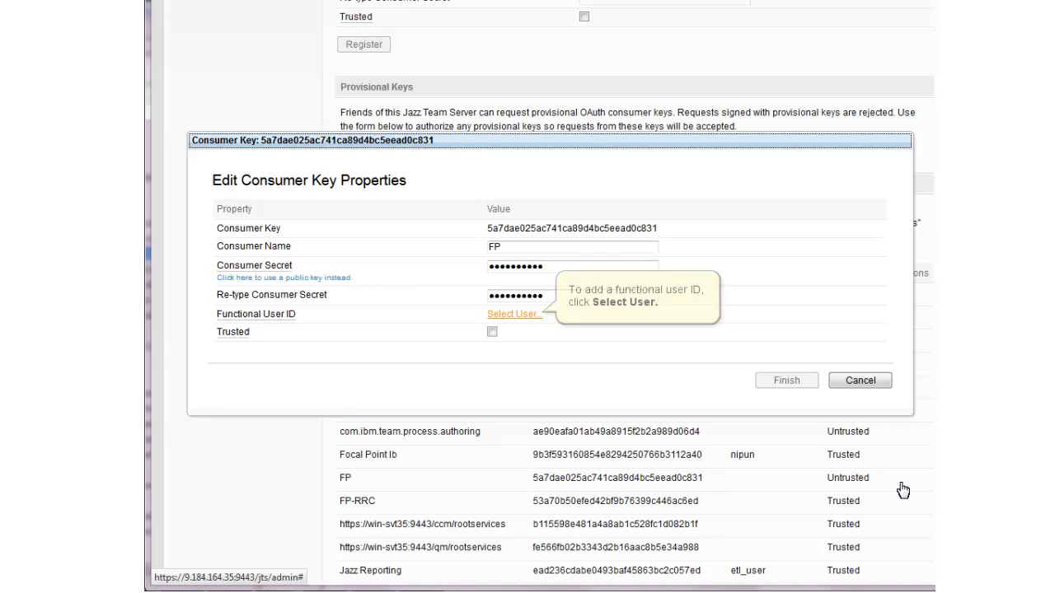
{"action": "left_click", "coordinate": [513, 314]}
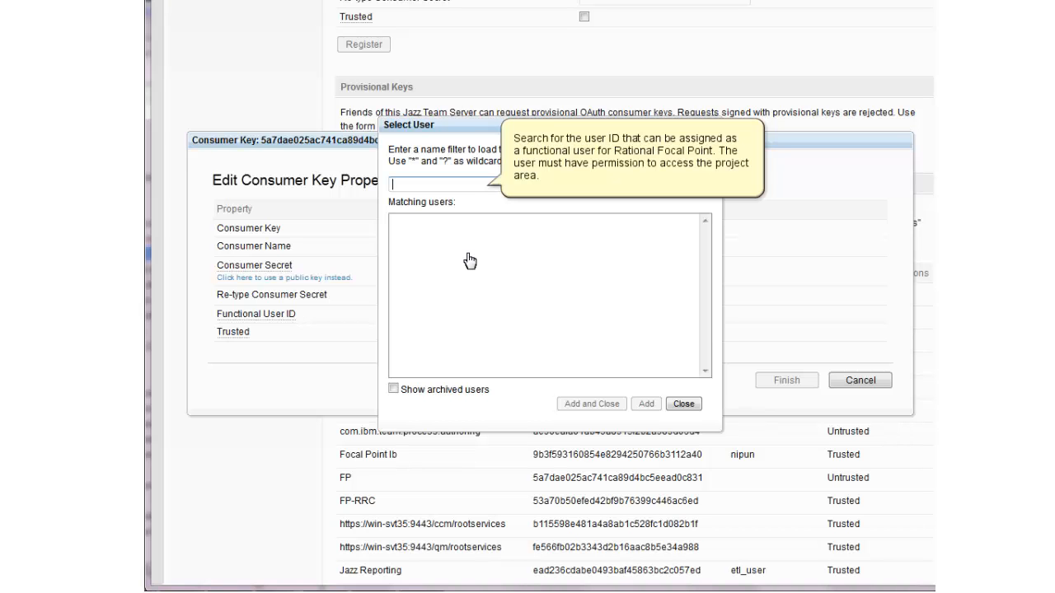
{"action": "left_click", "coordinate": [433, 184]}
{"action": "type", "text": "tim"}
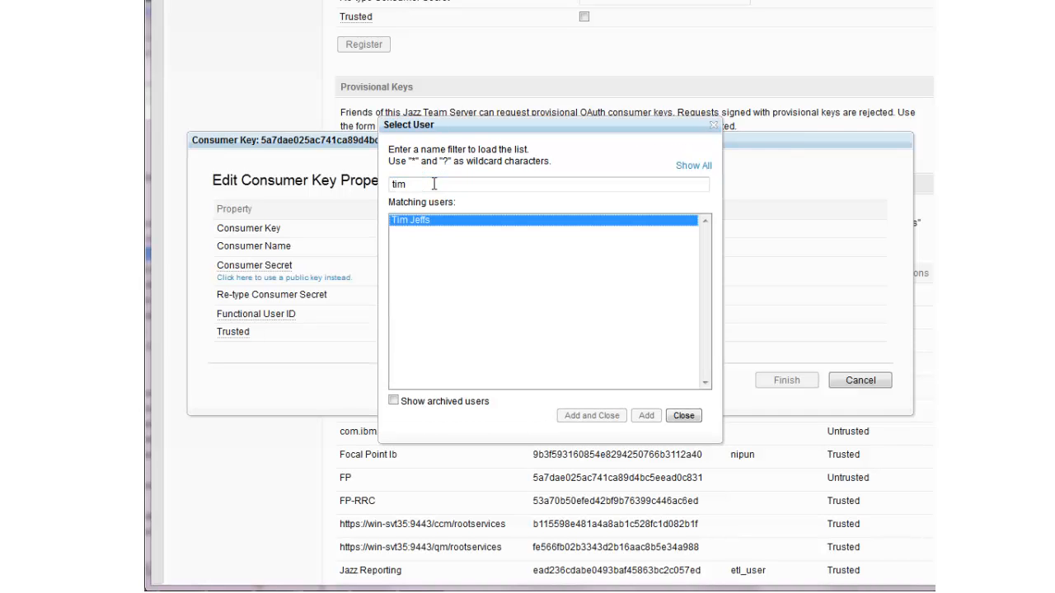
{"action": "left_click", "coordinate": [429, 228]}
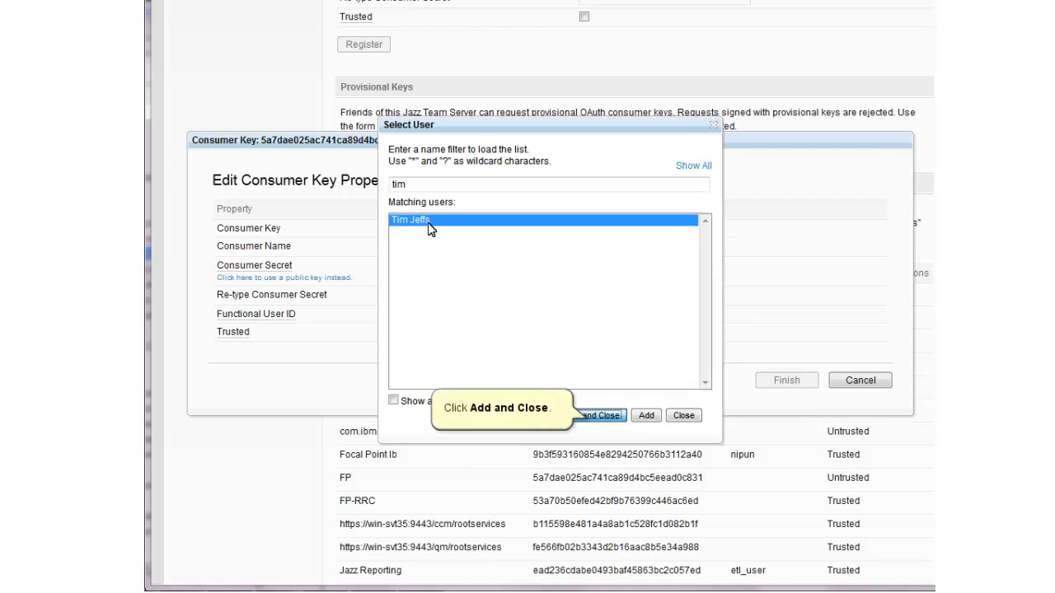
{"action": "left_click", "coordinate": [601, 422]}
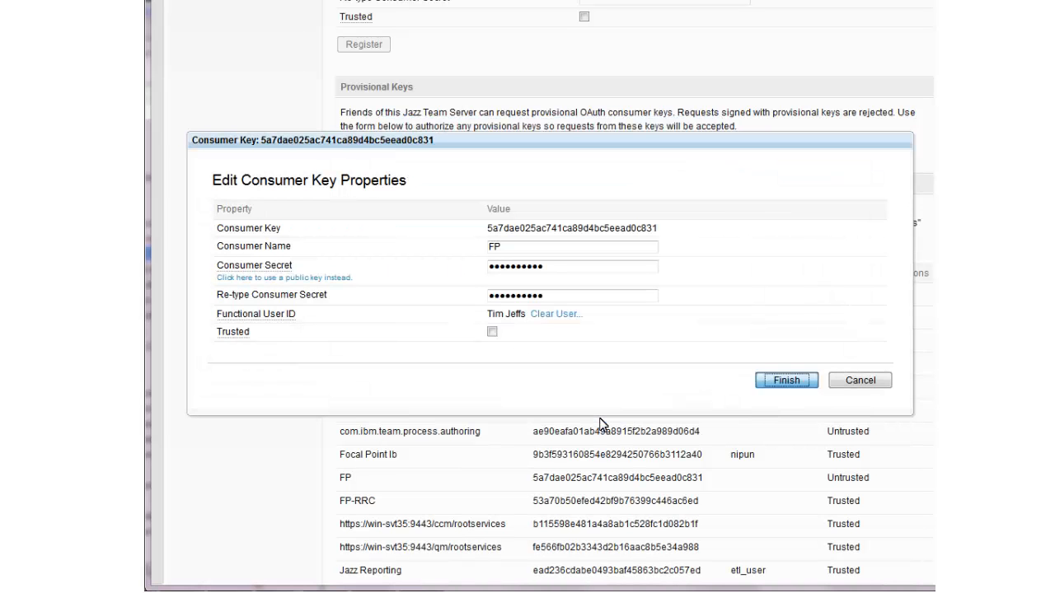
{"action": "left_click", "coordinate": [786, 381]}
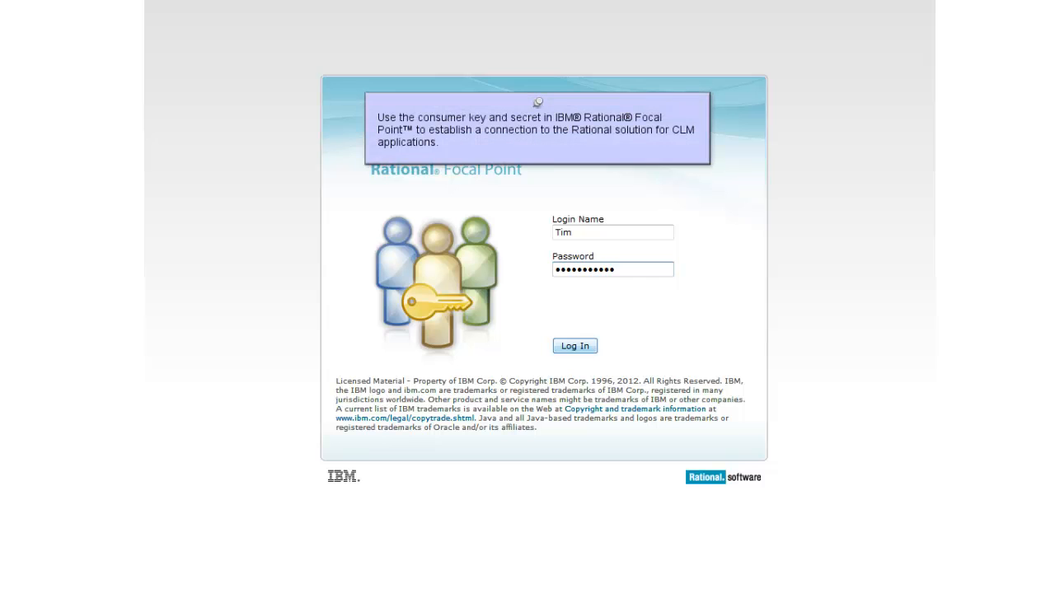
- Switch to Rational Focal Point, log in with the administrator's login name and password, and open the outbound friends list
{"action": "key", "text": "Tab"}
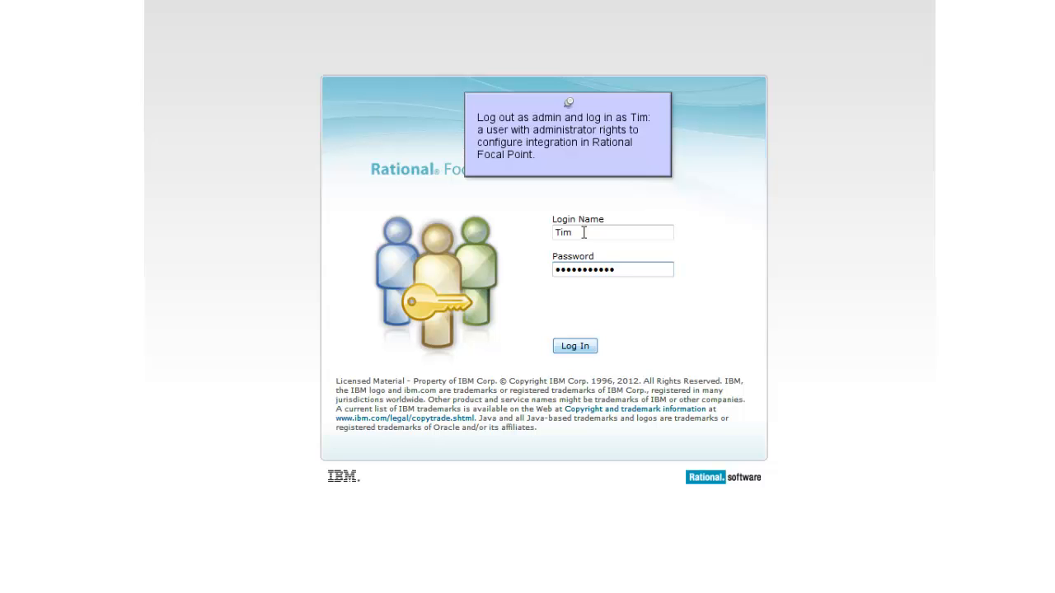
{"action": "left_click", "coordinate": [576, 348]}
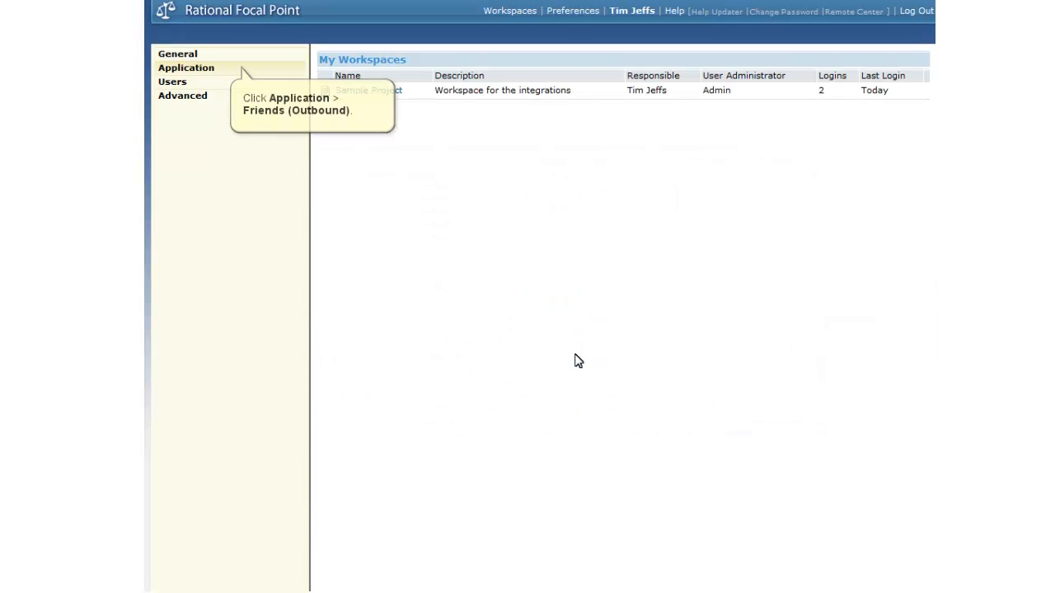
{"action": "left_click", "coordinate": [178, 71]}
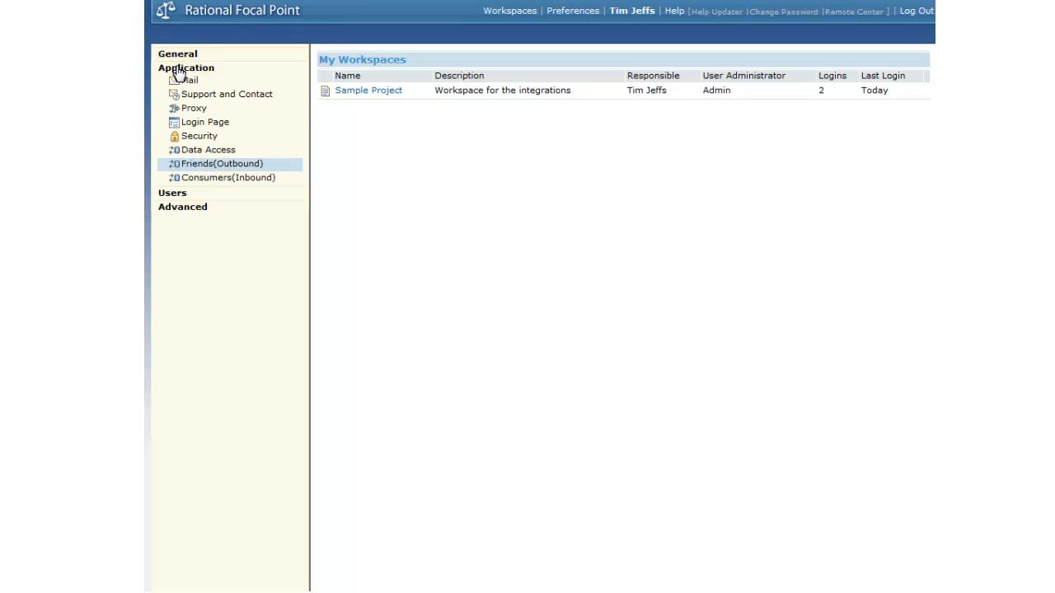
{"action": "left_click", "coordinate": [222, 164]}
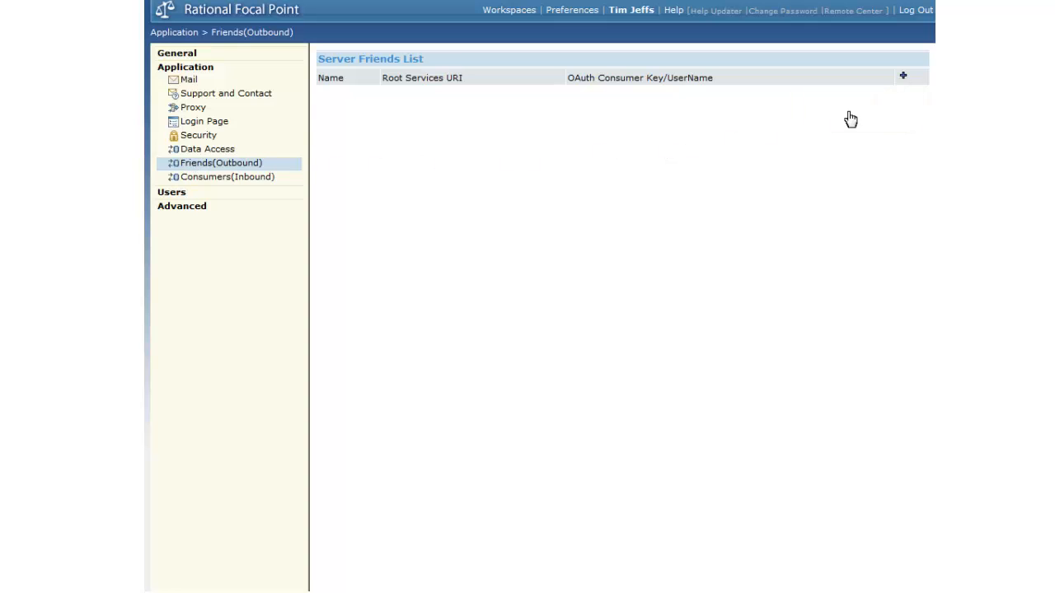
{"action": "left_click", "coordinate": [904, 75]}
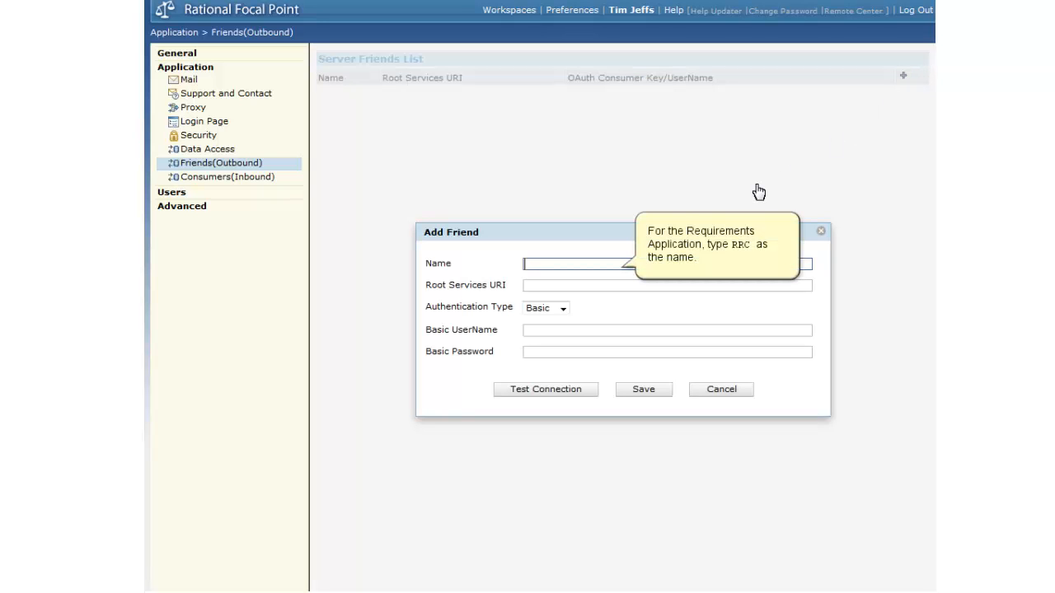
{"action": "left_click", "coordinate": [579, 263]}
{"action": "type", "text": "RRC"}
{"action": "key", "text": "Tab"}
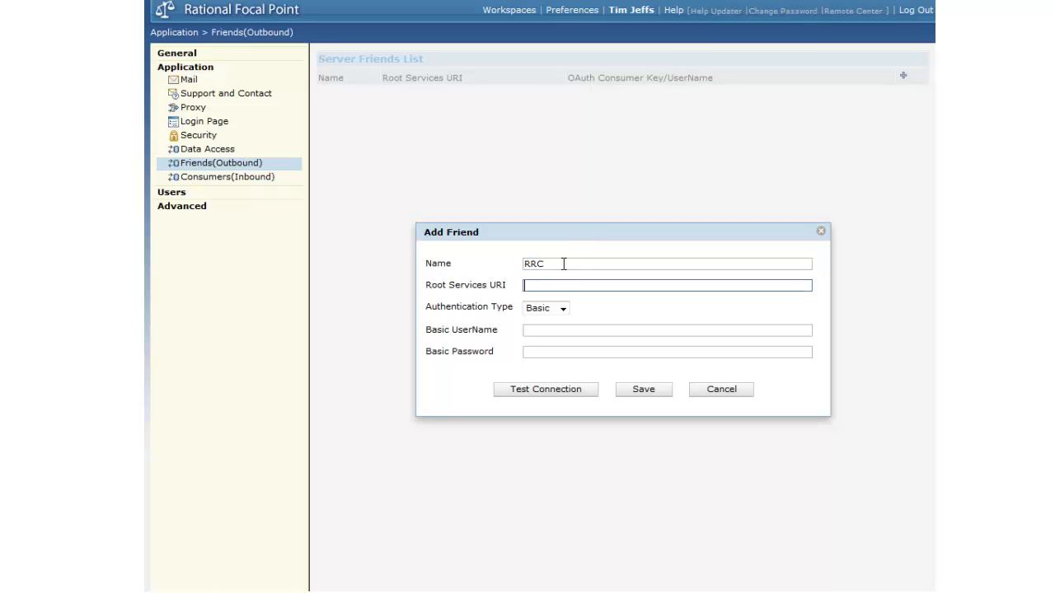
{"action": "left_click", "coordinate": [550, 262]}
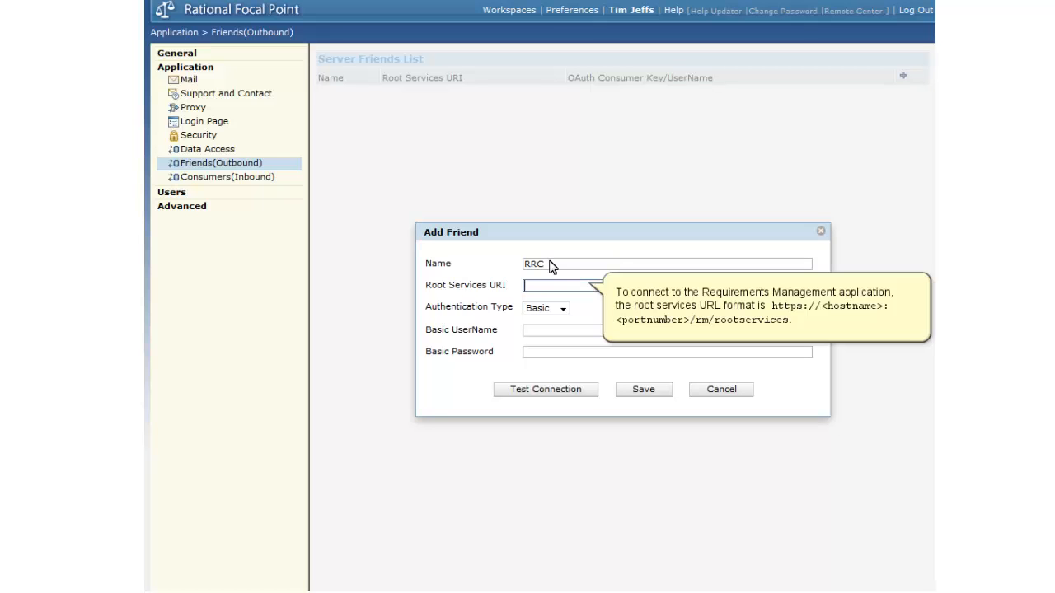
{"action": "left_click", "coordinate": [536, 285]}
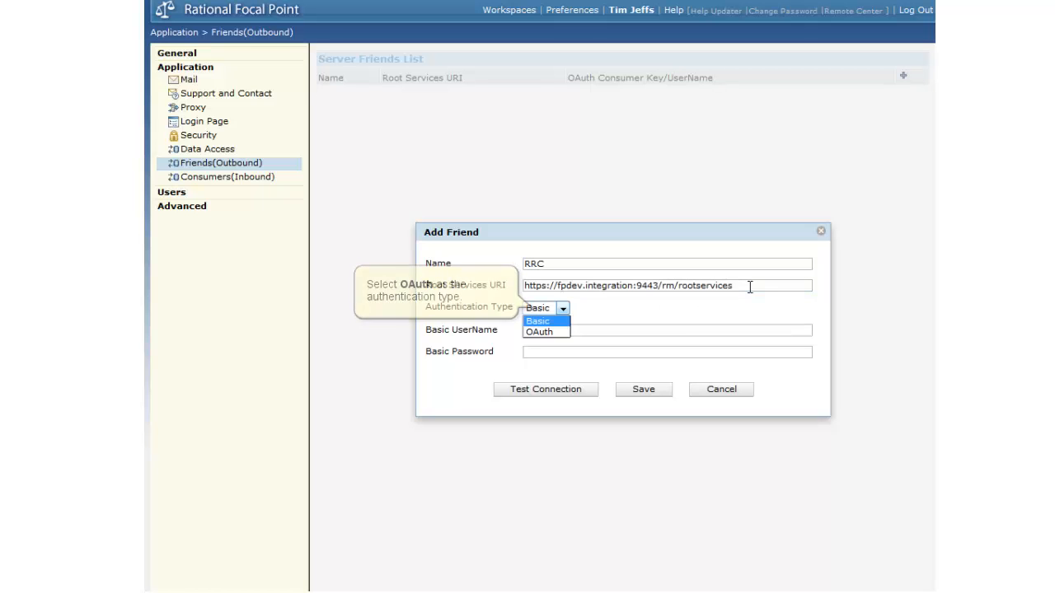
{"action": "left_click", "coordinate": [564, 310]}
{"action": "key", "text": "Down"}
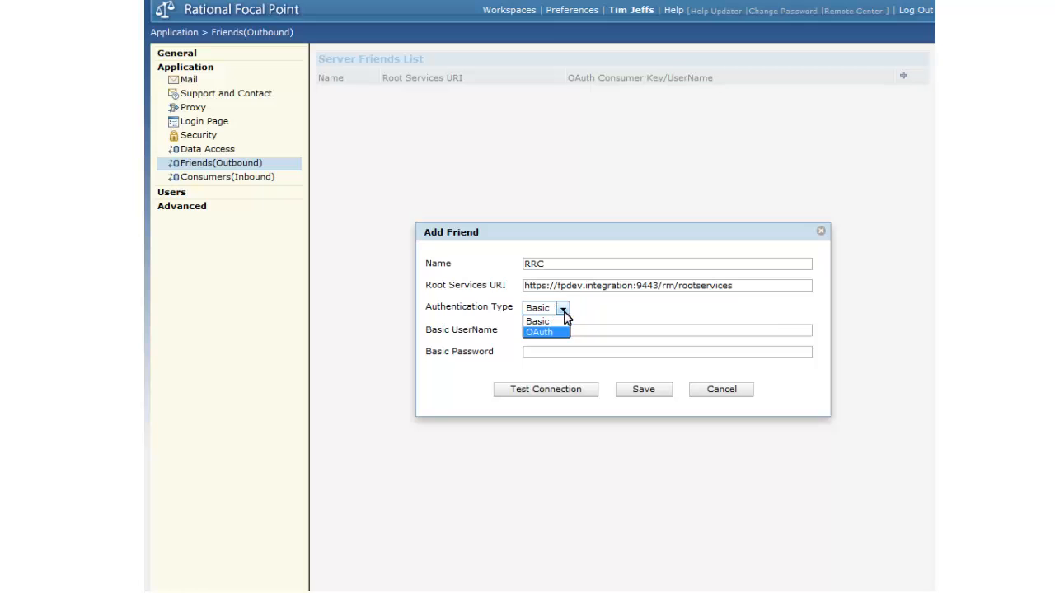
{"action": "left_click", "coordinate": [549, 332]}
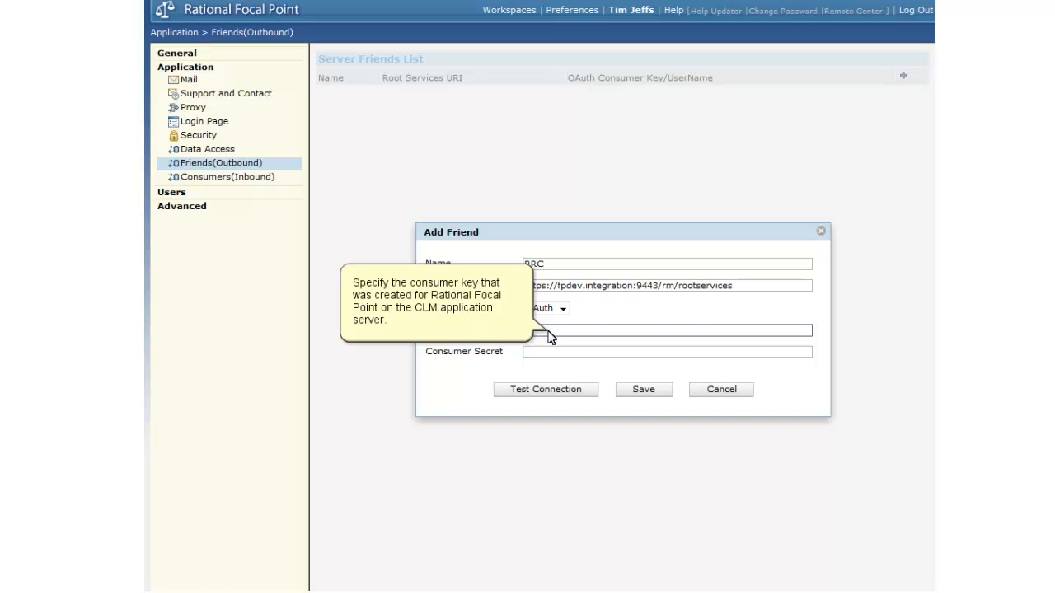
- Enter the consumer key and consumer secret for the RRC friend, test the connection and save the friend
{"action": "left_click", "coordinate": [683, 330]}
{"action": "type", "text": "f30f0a8b27e34a18800f76d1554c10f2"}
{"action": "key", "text": "Tab"}
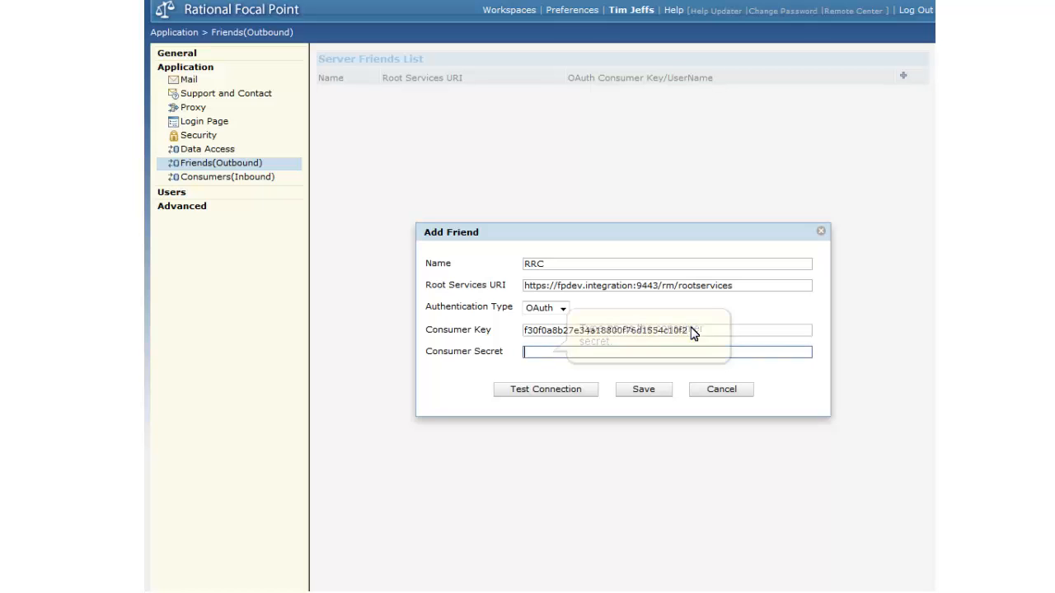
{"action": "left_click", "coordinate": [531, 352]}
{"action": "type", "text": "FP"}
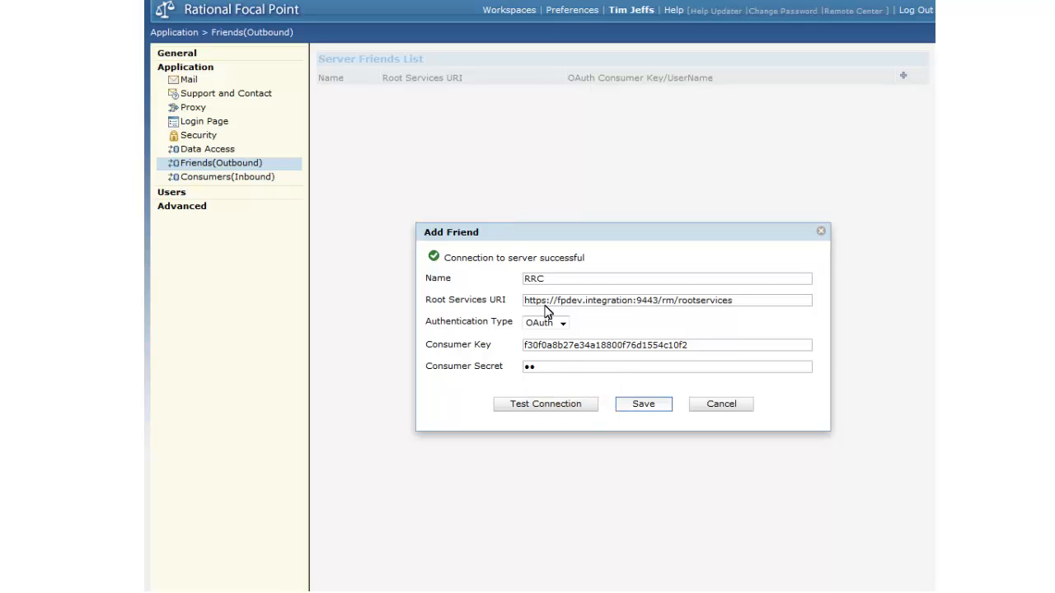
{"action": "left_click", "coordinate": [640, 405]}
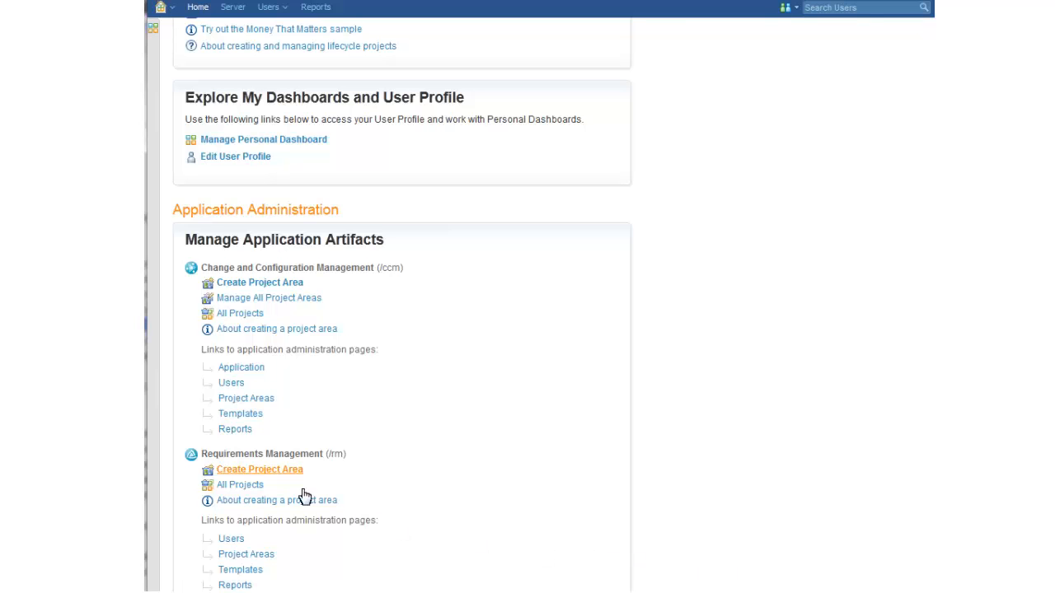
- On the Jazz Team Server, set up a requirements project area named Sample Requirements with the description "Sample project for the tutorial"
{"action": "left_click", "coordinate": [284, 469]}
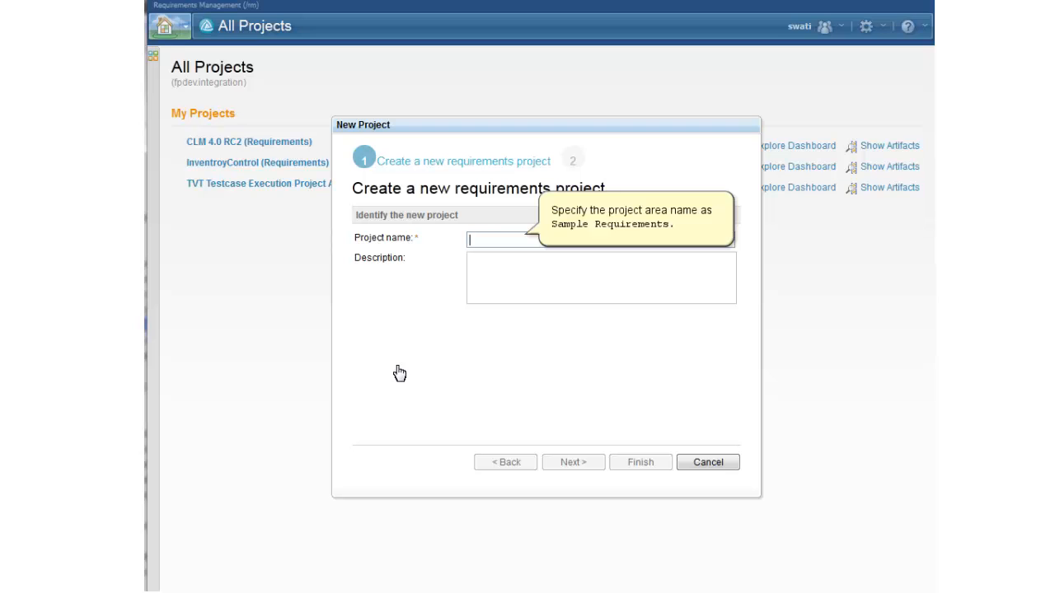
{"action": "left_click", "coordinate": [482, 238]}
{"action": "type", "text": "Sample Requirements"}
{"action": "key", "text": "Tab"}
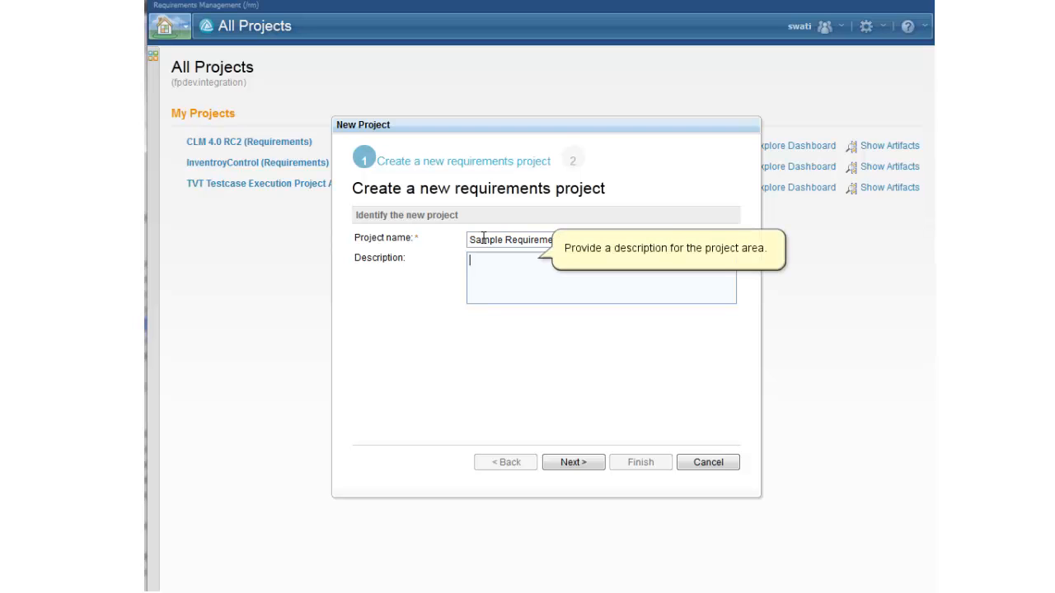
{"action": "left_click", "coordinate": [480, 257]}
{"action": "type", "text": "Sample project for the tutorial"}
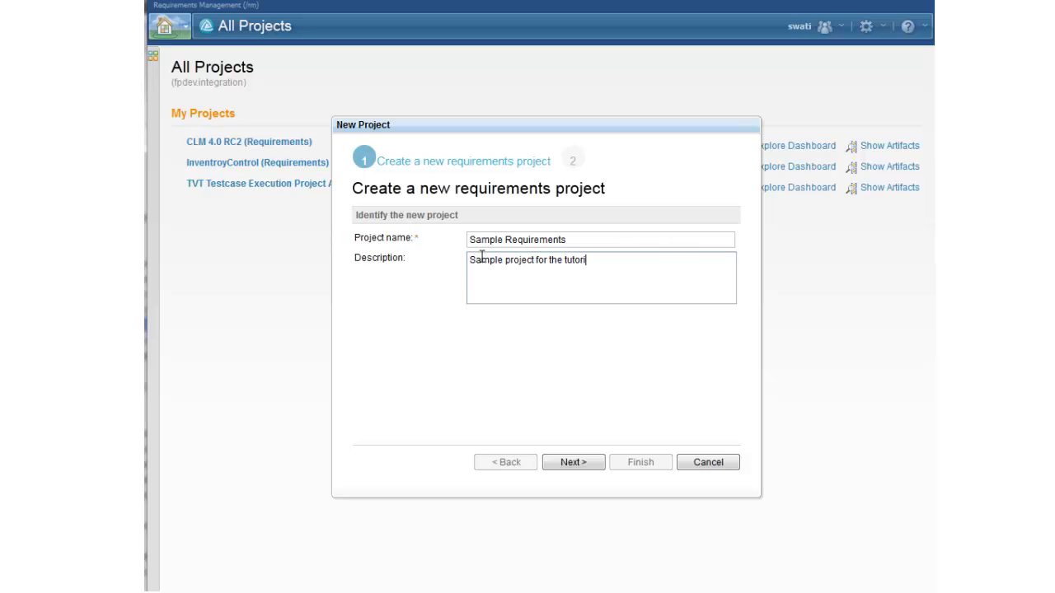
{"action": "key", "text": "Tab"}
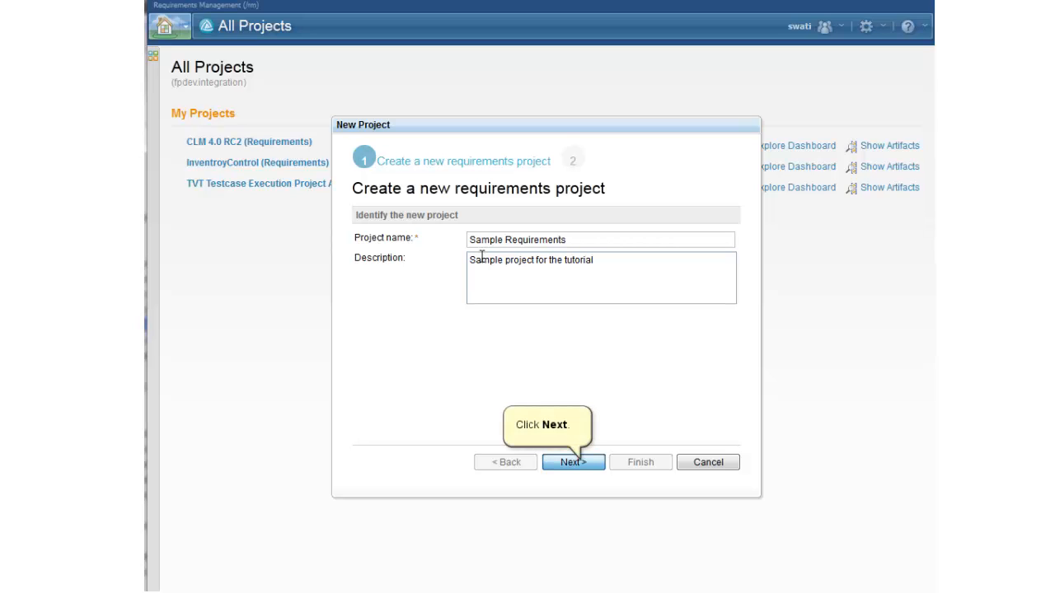
- Populate the new requirements project from the Traditional Requirements Template and finish creating it
{"action": "left_click", "coordinate": [576, 462]}
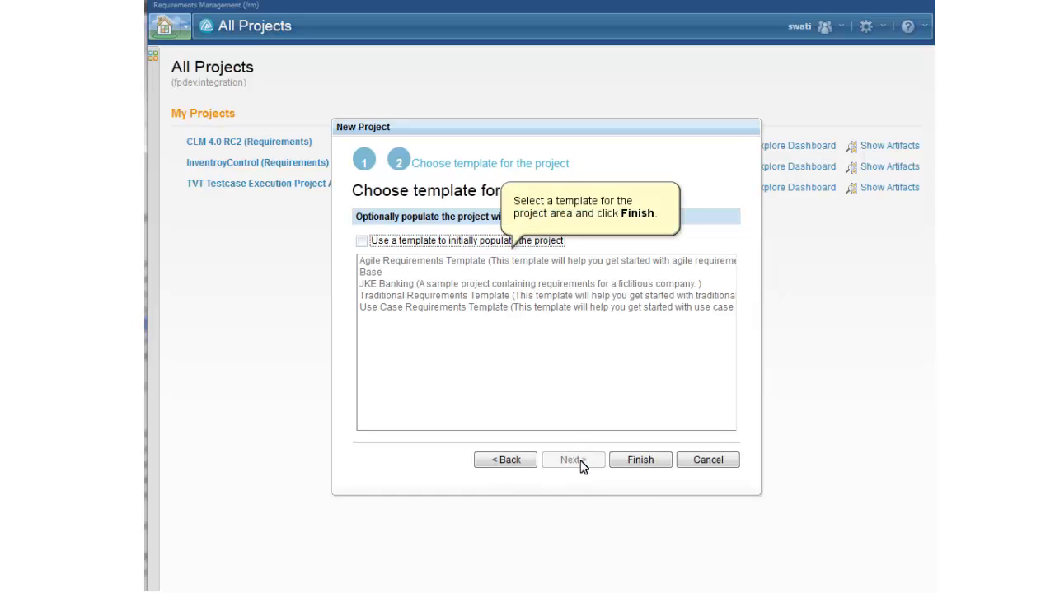
{"action": "left_click", "coordinate": [361, 241]}
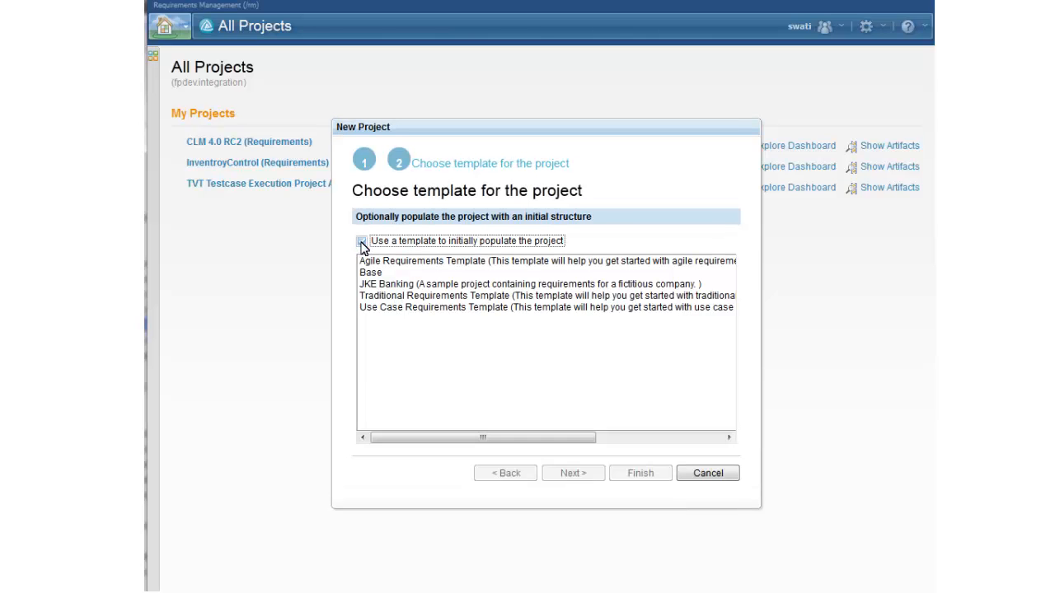
{"action": "left_click", "coordinate": [404, 298]}
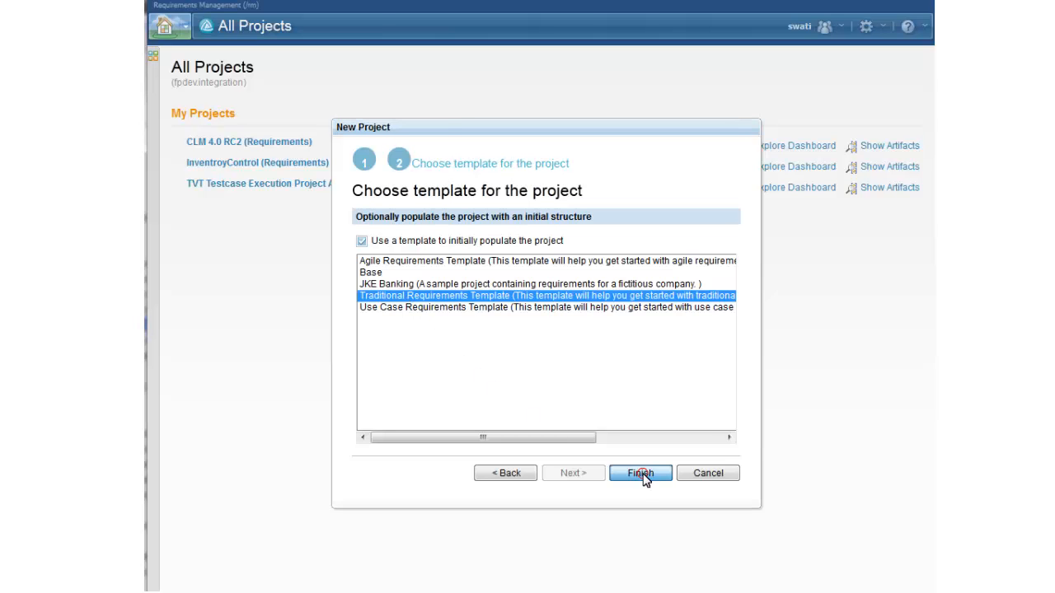
{"action": "left_click", "coordinate": [640, 474]}
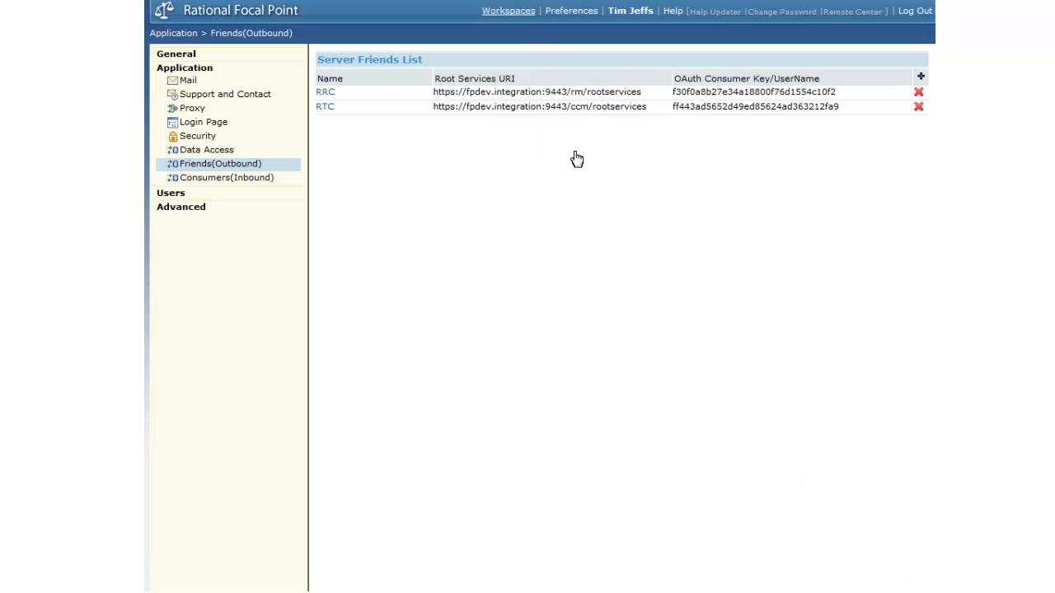
- Switch to Rational Focal Point, open the Sample Project workspace and start adding an Integration link attribute to the Business Needs module
{"action": "left_click", "coordinate": [509, 11]}
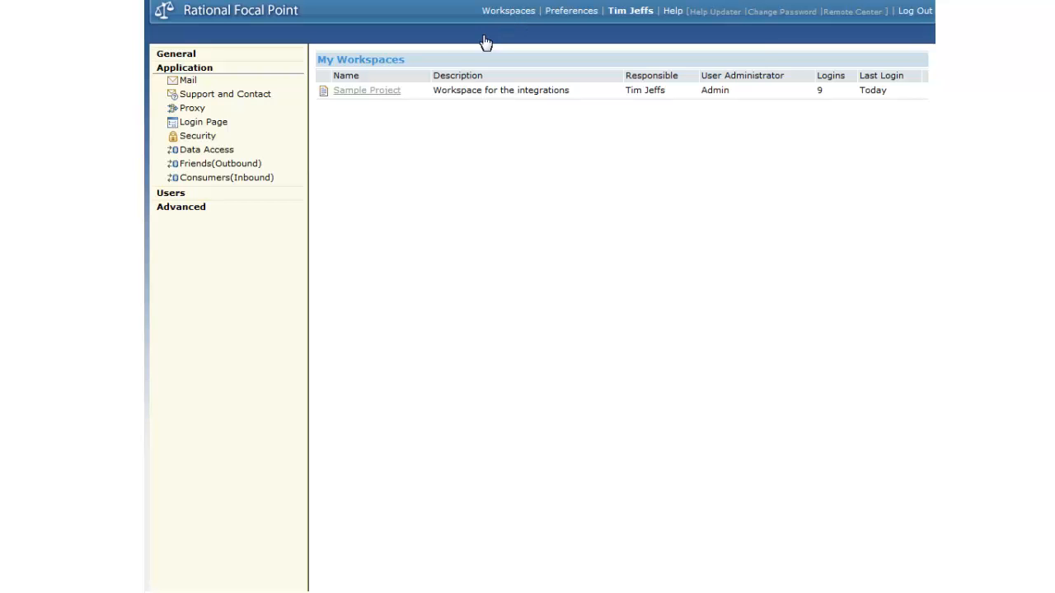
{"action": "left_click", "coordinate": [371, 92]}
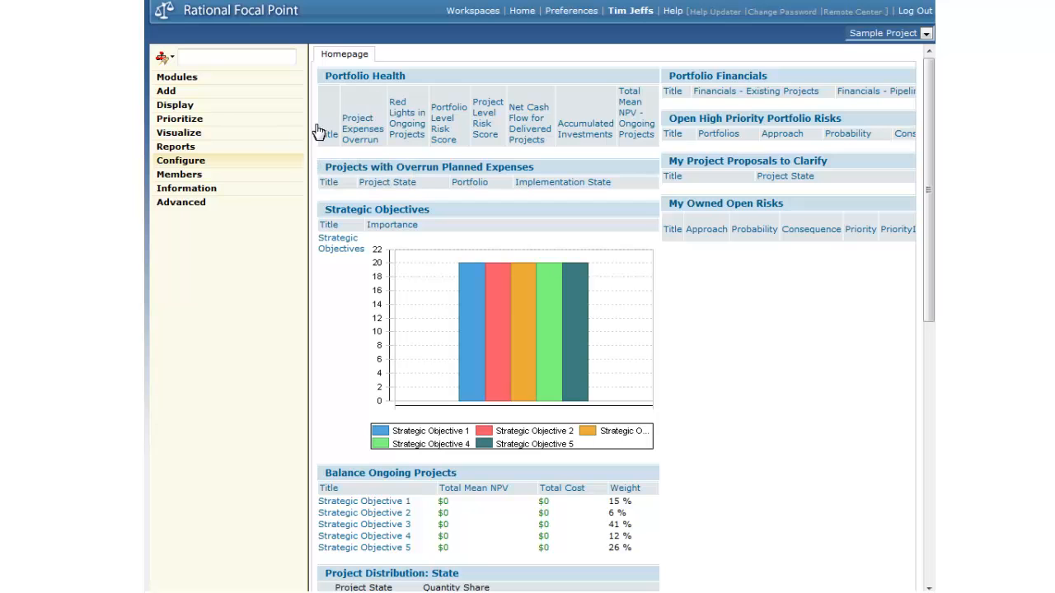
{"action": "left_click", "coordinate": [182, 163]}
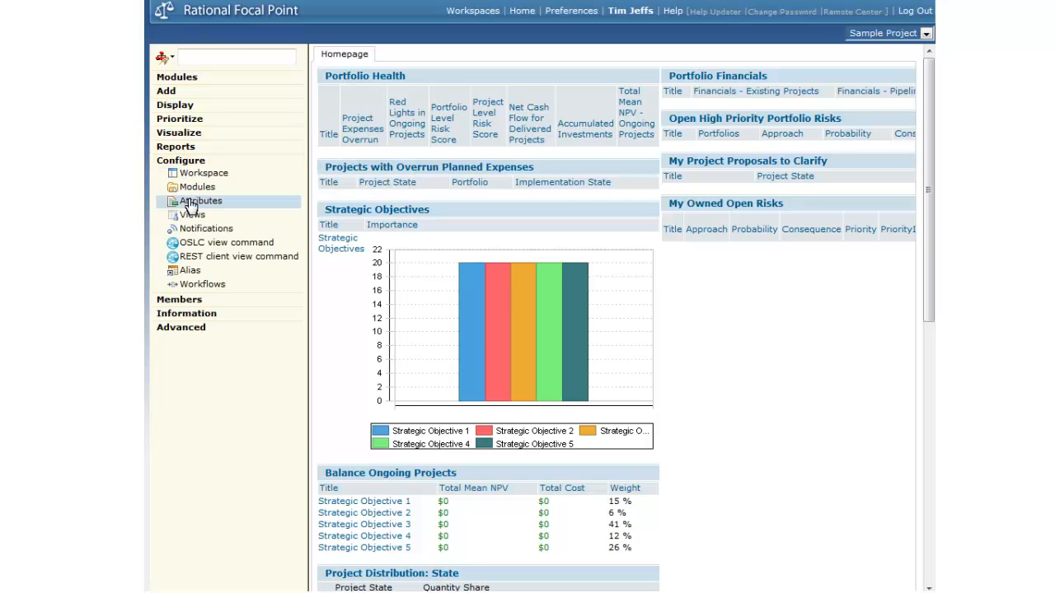
{"action": "left_click", "coordinate": [191, 203]}
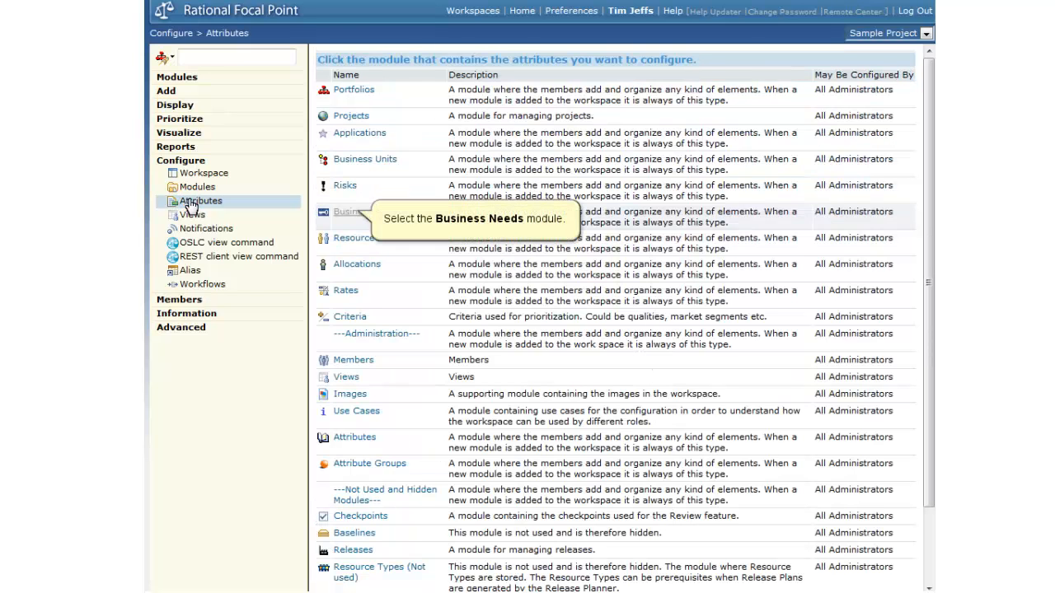
{"action": "left_click", "coordinate": [357, 212]}
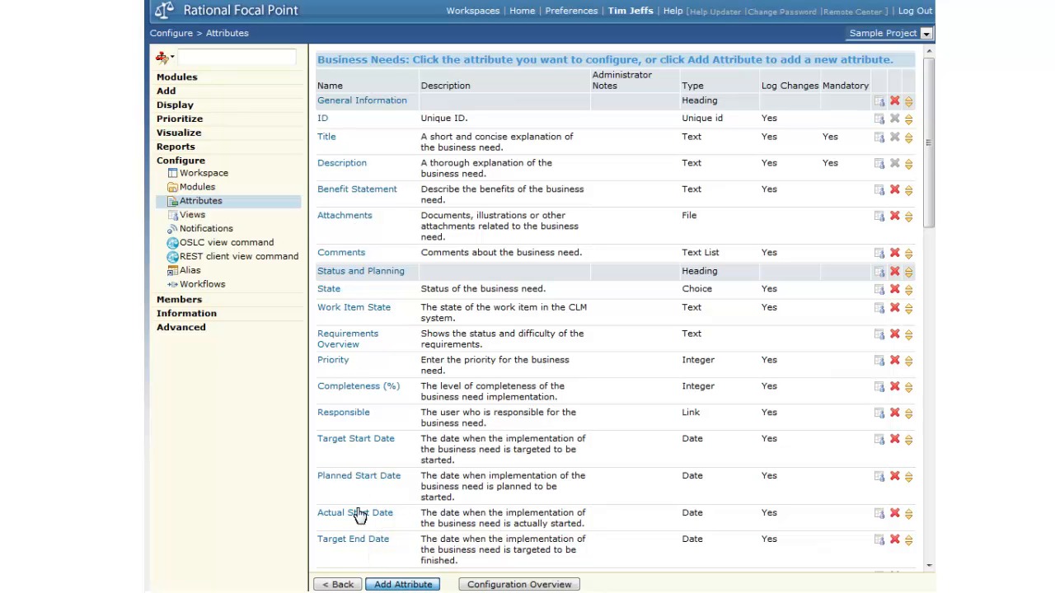
{"action": "left_click", "coordinate": [381, 584]}
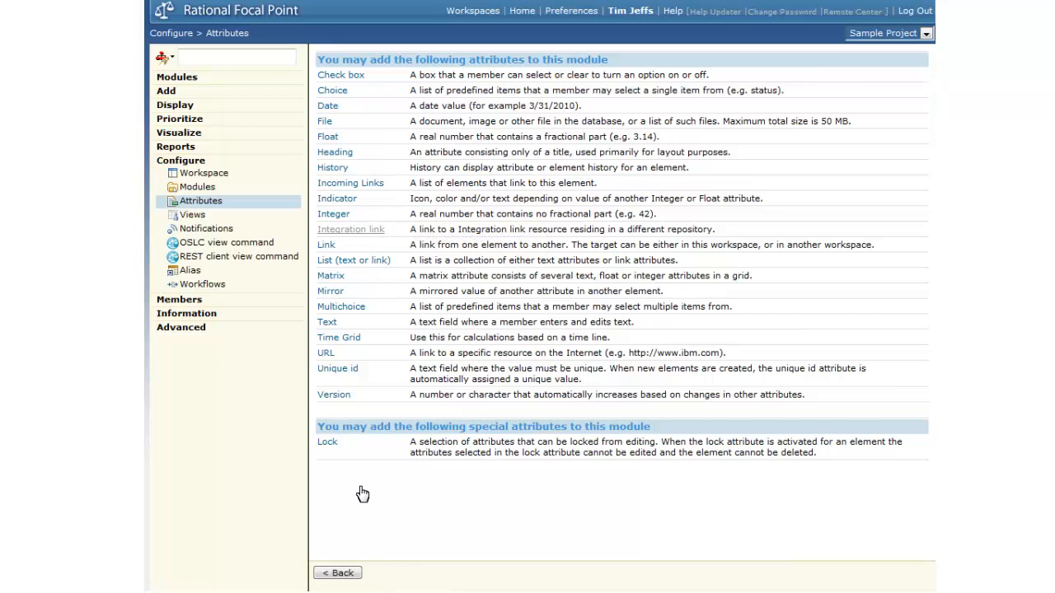
{"action": "left_click", "coordinate": [369, 229]}
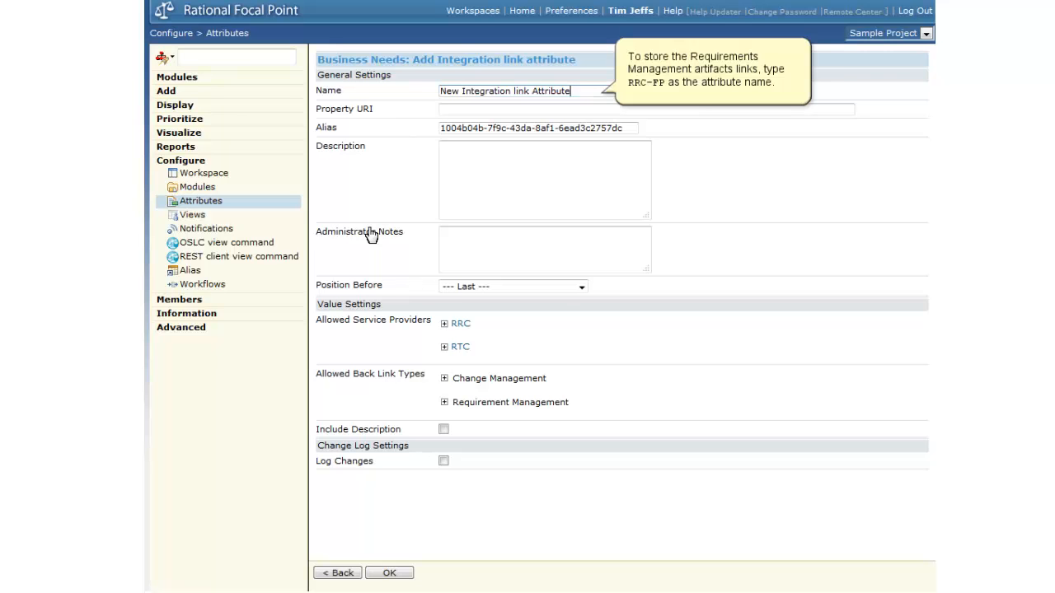
- Name the new Integration link attribute RRC-FP
{"action": "left_click", "coordinate": [580, 89]}
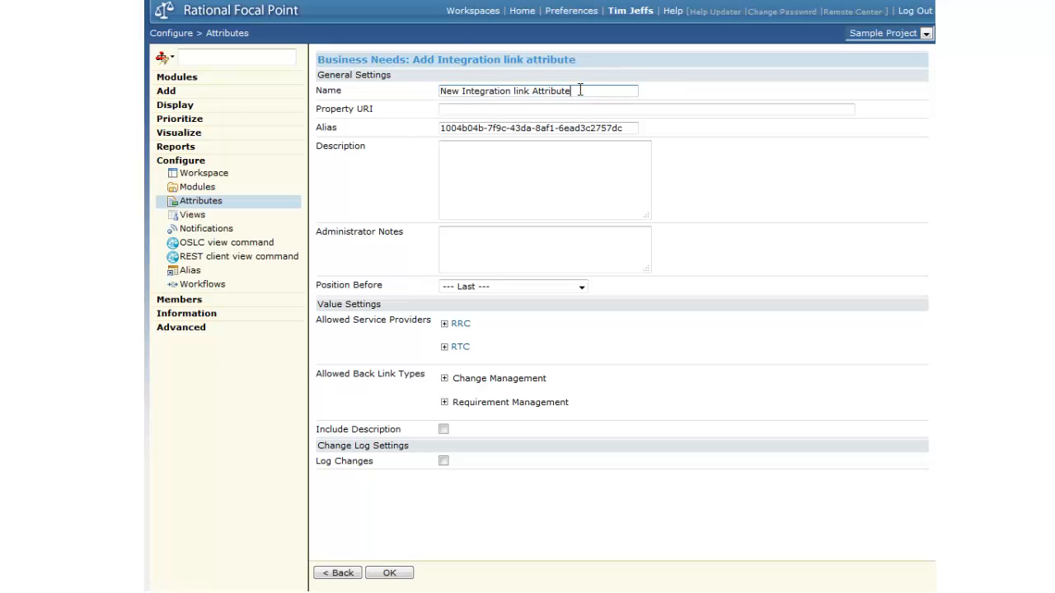
{"action": "triple_click", "coordinate": [580, 90]}
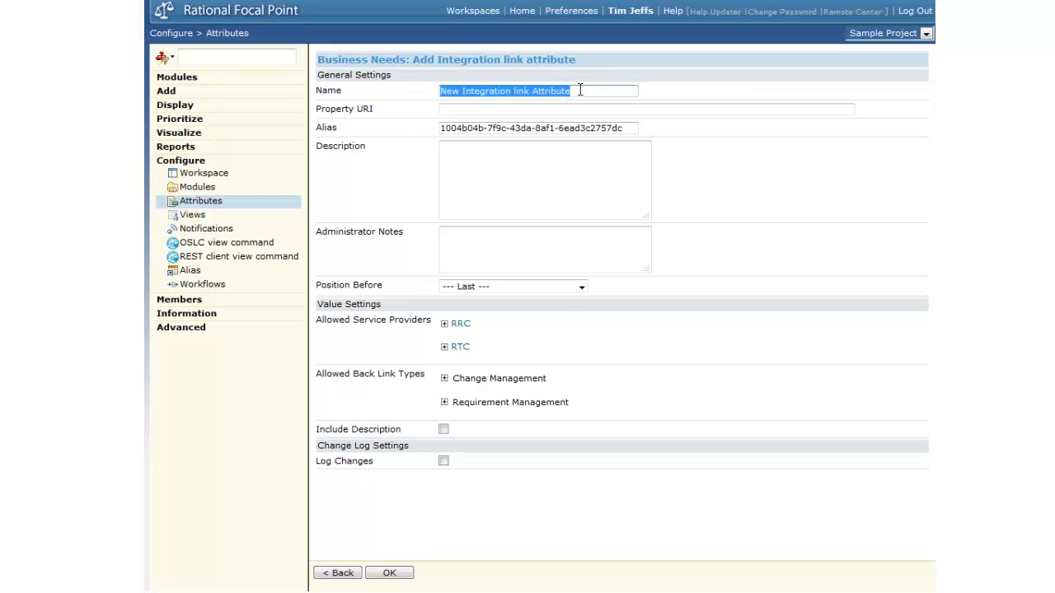
{"action": "type", "text": "RRC-FP"}
{"action": "key", "text": "Down"}
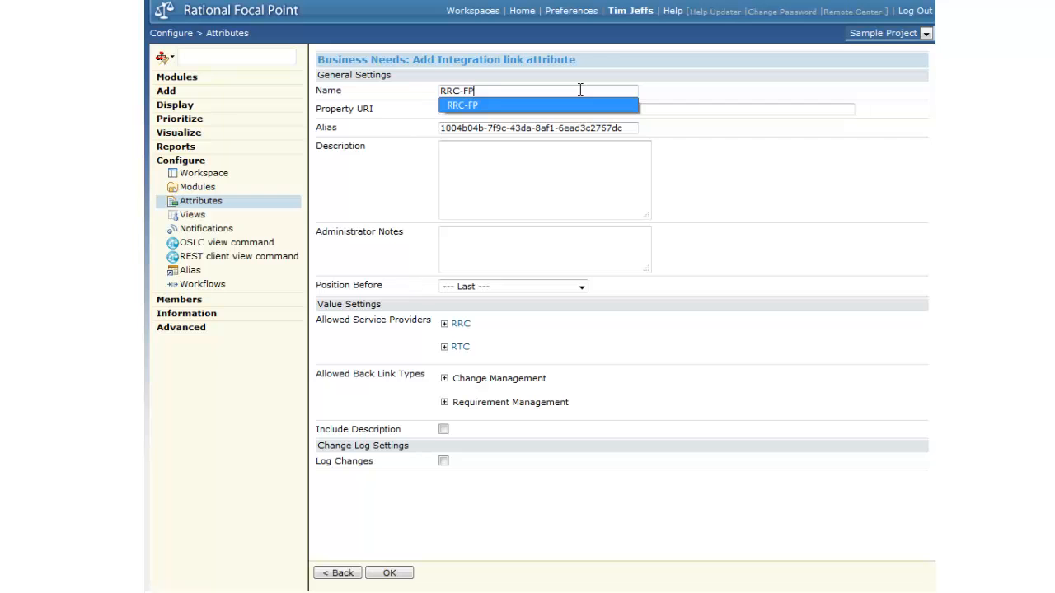
{"action": "left_click", "coordinate": [486, 104]}
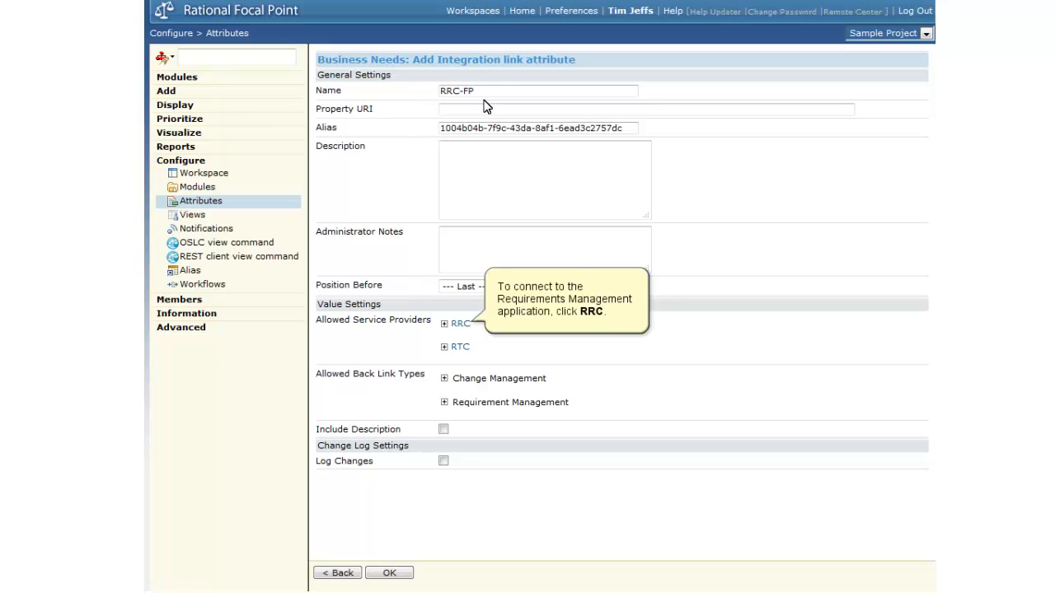
- Connect to the RRC service provider and log in to the Jazz Team Server with the user ID and password
{"action": "left_click", "coordinate": [443, 324]}
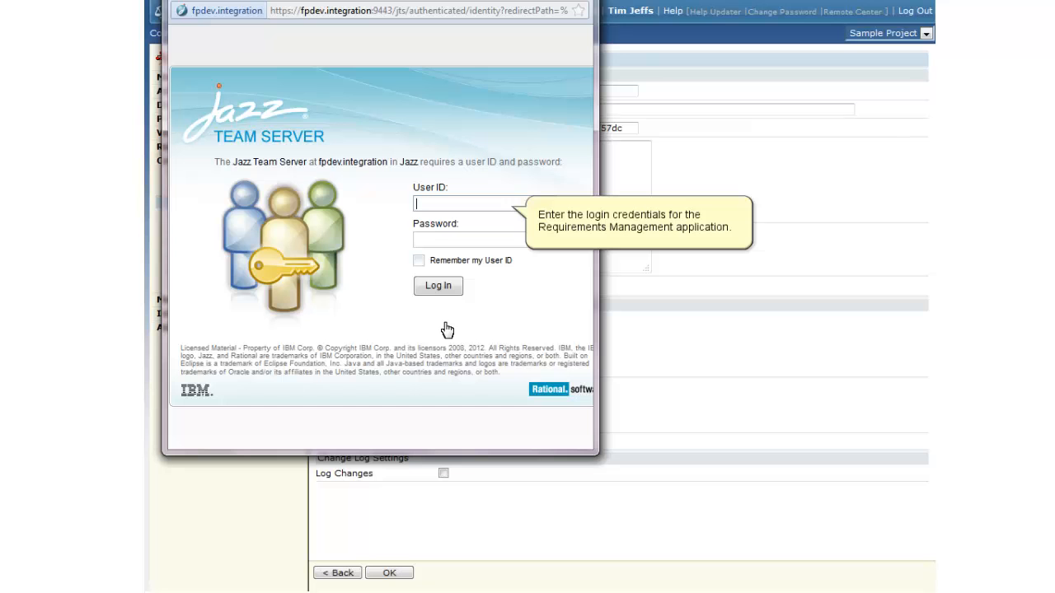
{"action": "type", "text": "Tim"}
{"action": "key", "text": "Tab"}
{"action": "left_click", "coordinate": [437, 204]}
{"action": "type", "text": "•••"}
{"action": "key", "text": "Tab"}
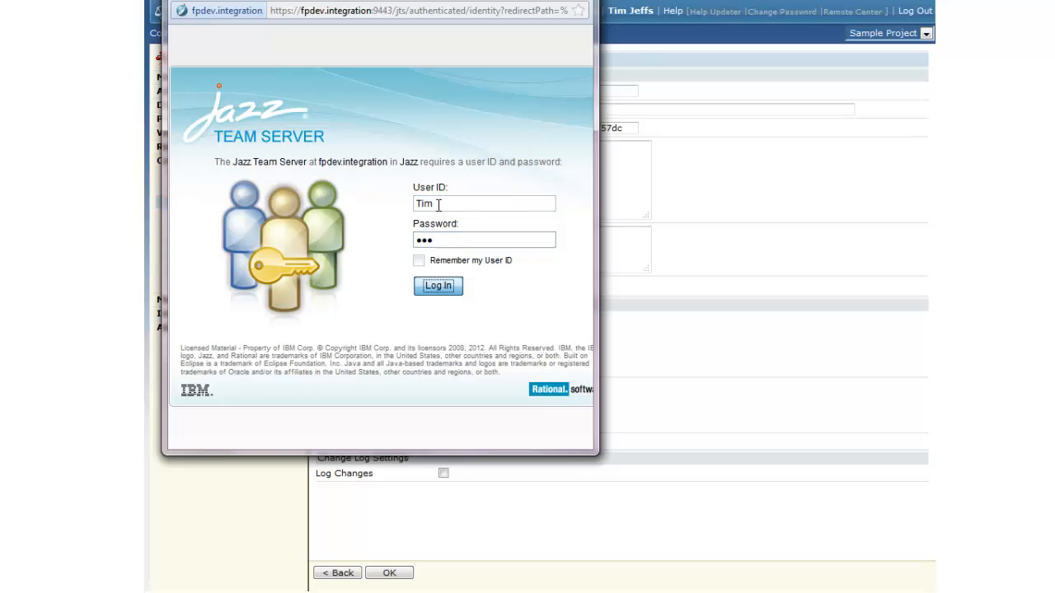
{"action": "left_click", "coordinate": [438, 286]}
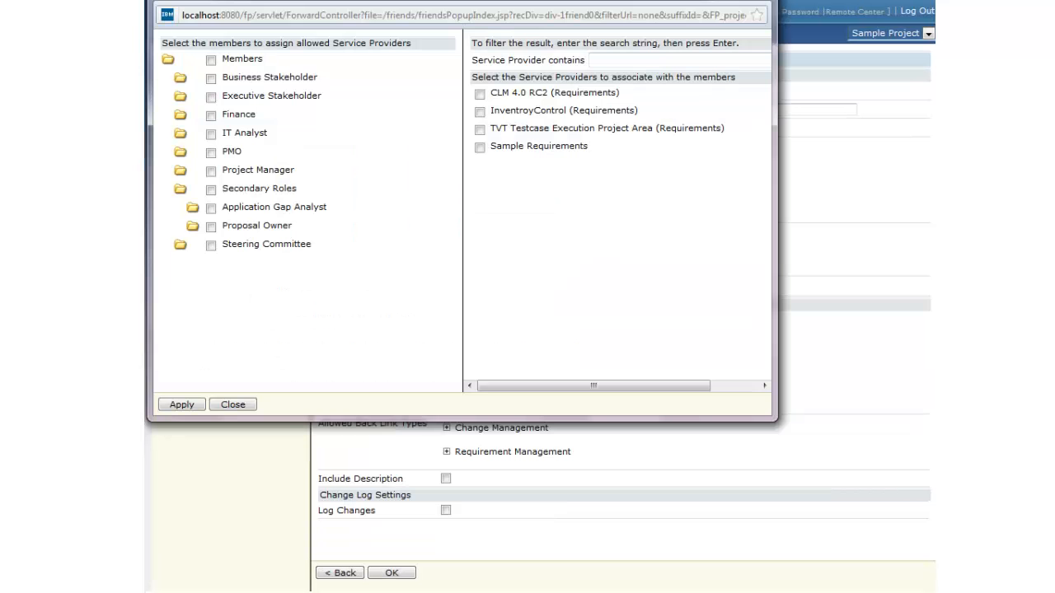
- Assign the Sample Requirements service provider to Members and PMO and apply the assignment
{"action": "left_click", "coordinate": [210, 154]}
{"action": "left_click", "coordinate": [211, 61]}
{"action": "left_click", "coordinate": [481, 150]}
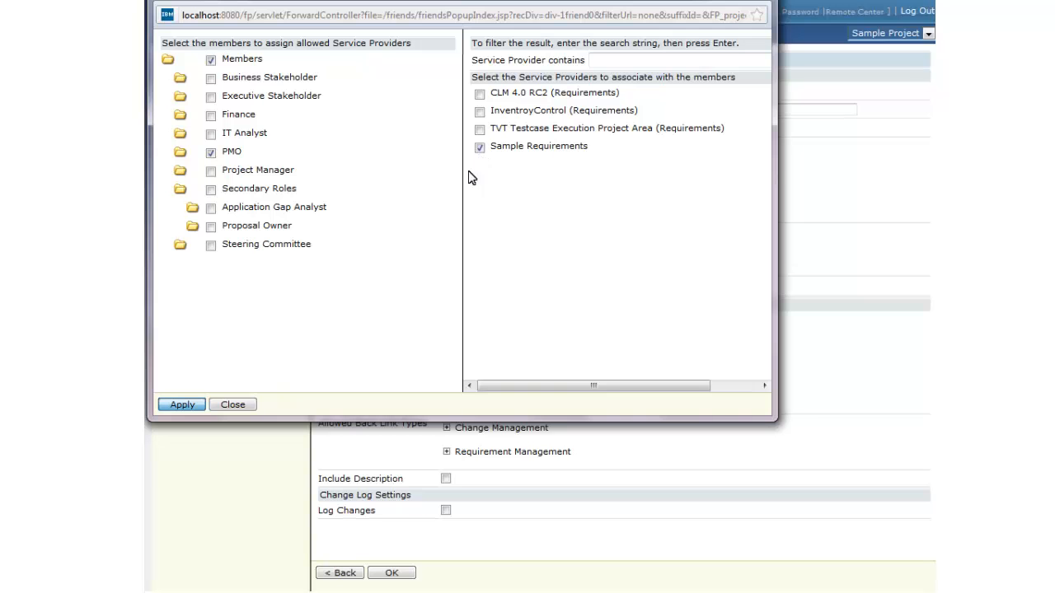
{"action": "left_click", "coordinate": [183, 406]}
{"action": "left_click", "coordinate": [234, 405]}
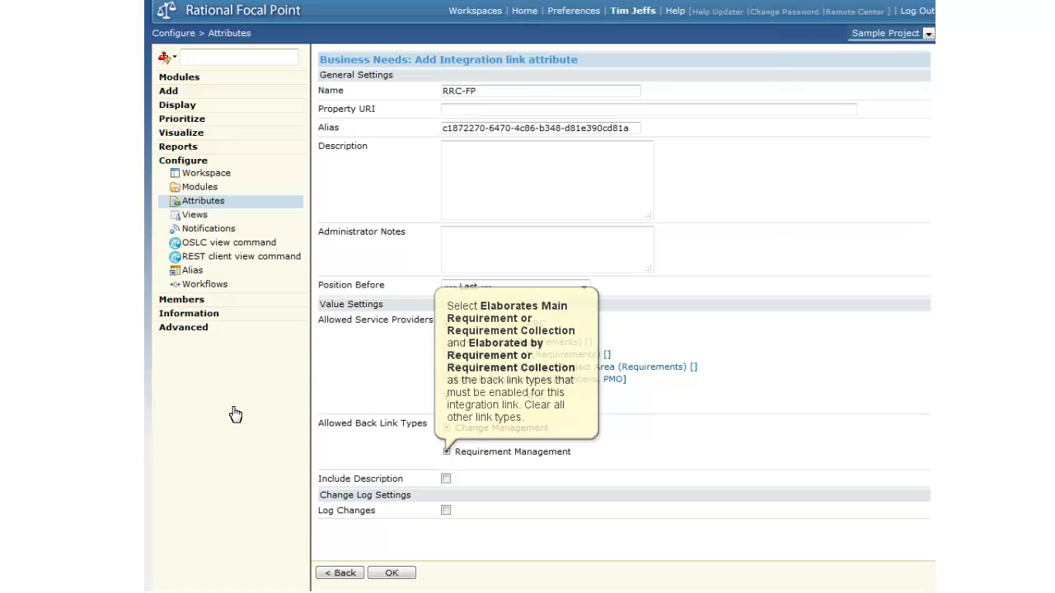
- Under the Requirement Management back link types, clear the Specifies, Specified, Affected, Tracked, Implemented and Validated types, keeping only the two Elaborates/Elaborated by types
{"action": "left_click", "coordinate": [445, 452]}
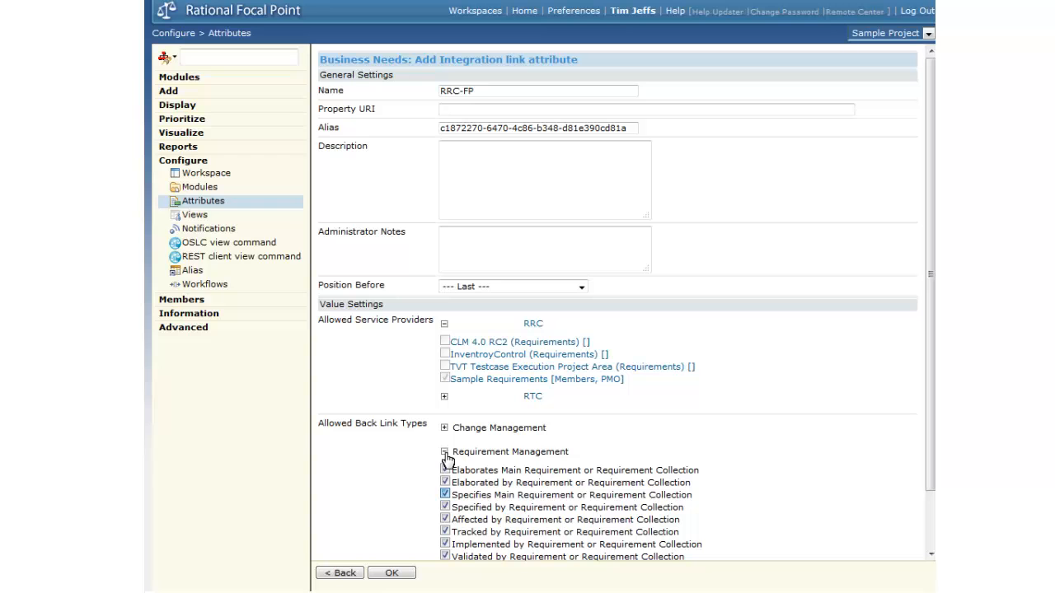
{"action": "left_click", "coordinate": [445, 495]}
{"action": "left_click", "coordinate": [445, 507]}
{"action": "left_click", "coordinate": [445, 520]}
{"action": "left_click", "coordinate": [445, 531]}
{"action": "left_click", "coordinate": [445, 545]}
{"action": "left_click", "coordinate": [445, 557]}
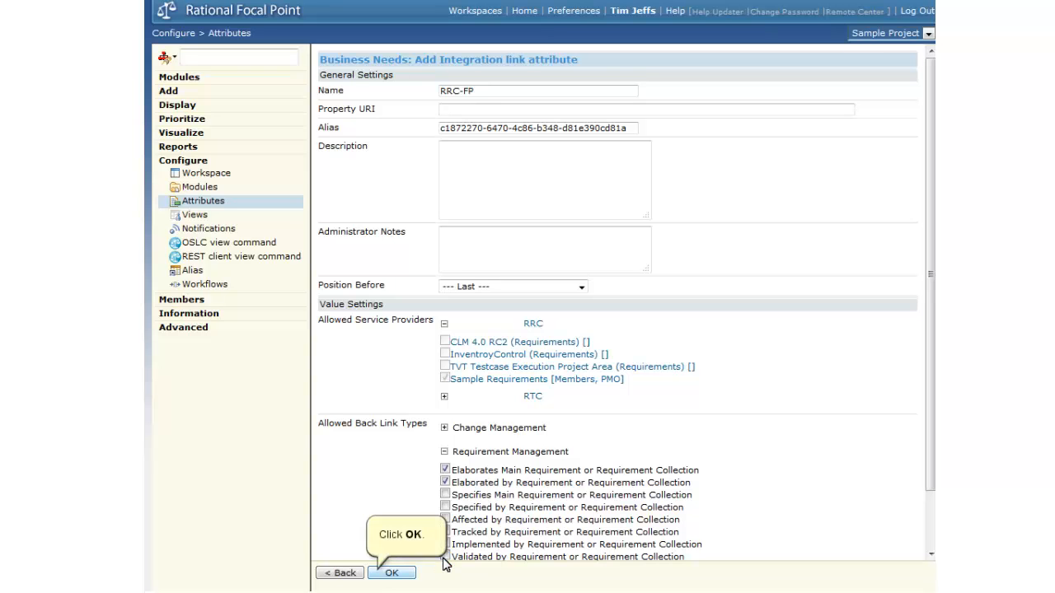
- Save the RRC-FP attribute and update the views without adding it to any of them
{"action": "left_click", "coordinate": [381, 574]}
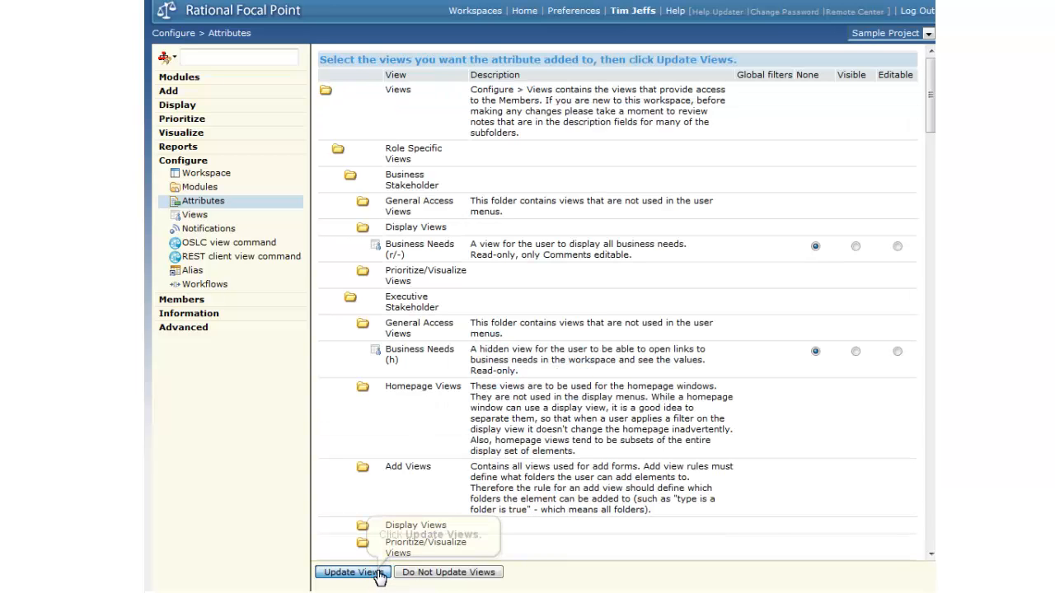
{"action": "left_click", "coordinate": [376, 572]}
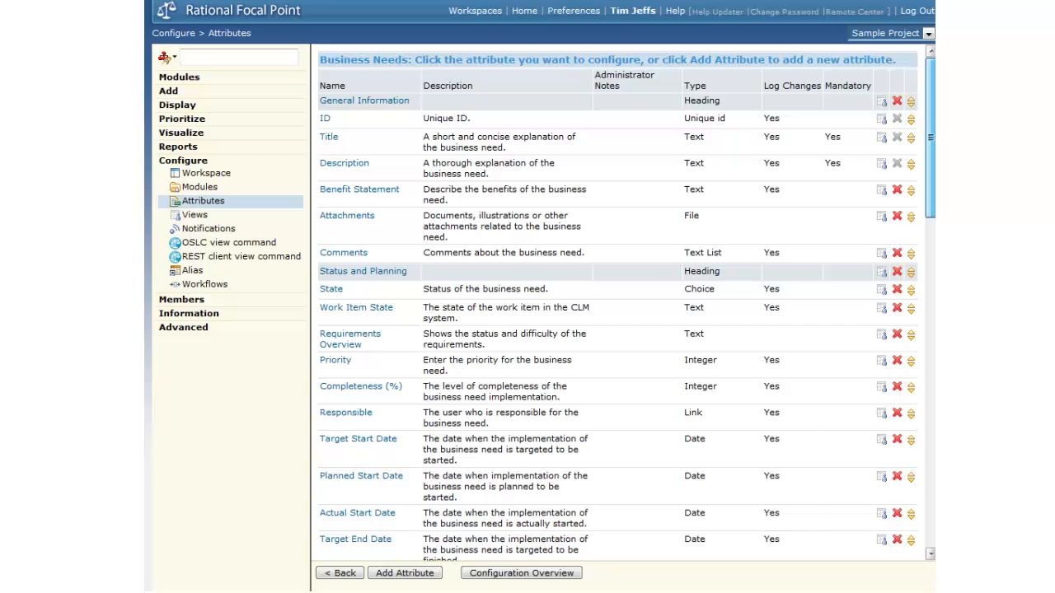
{"action": "left_click_drag", "start_coordinate": [931, 138], "coordinate": [931, 467]}
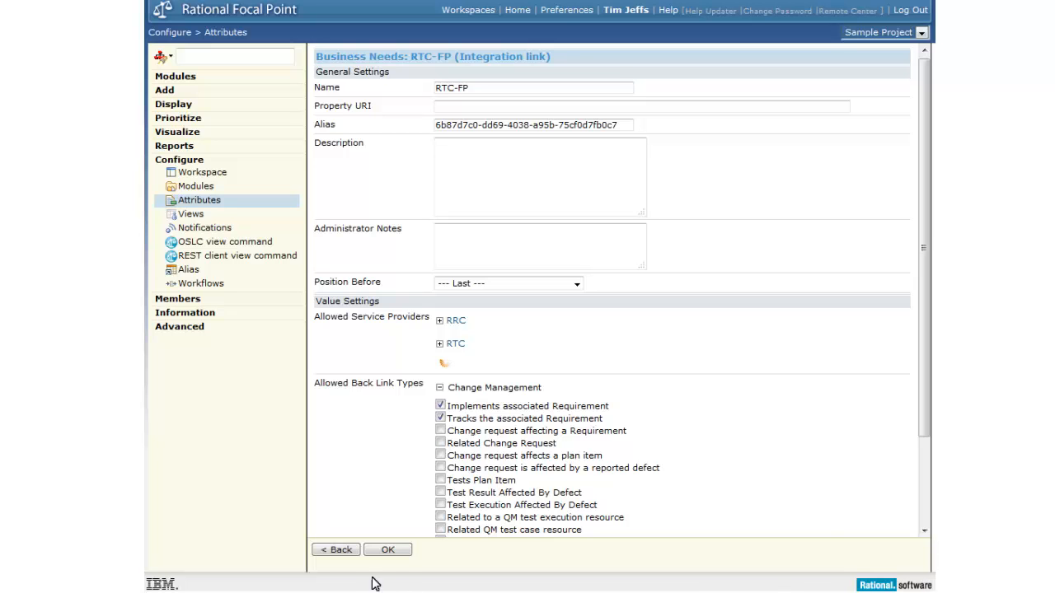
- Save the RTC-FP integration link attribute and check the end of the Business Needs attribute list
{"action": "left_click", "coordinate": [371, 550]}
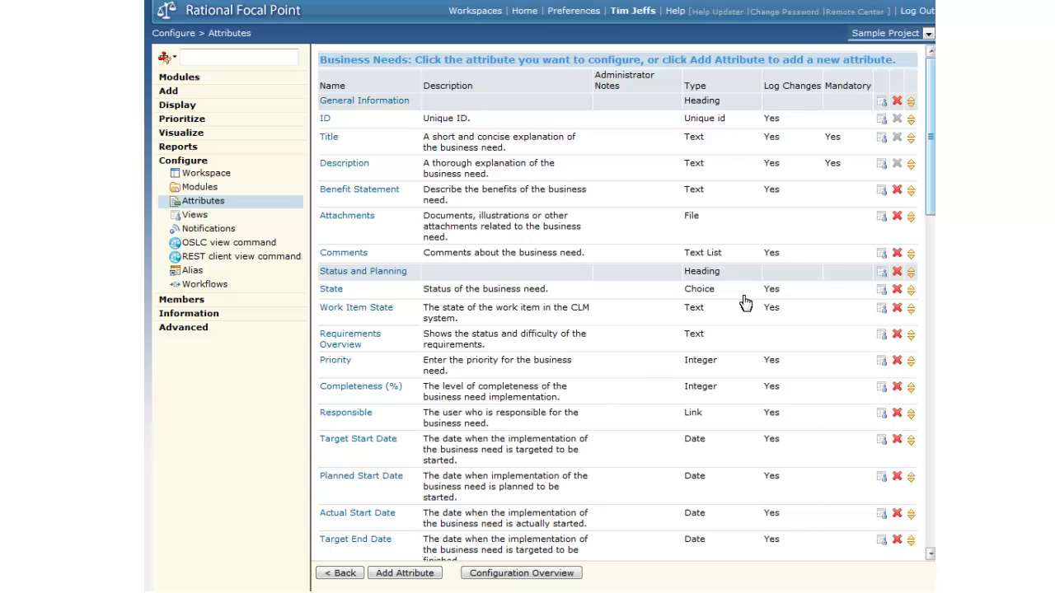
{"action": "left_click", "coordinate": [929, 161]}
{"action": "left_click_drag", "start_coordinate": [932, 180], "coordinate": [931, 528]}
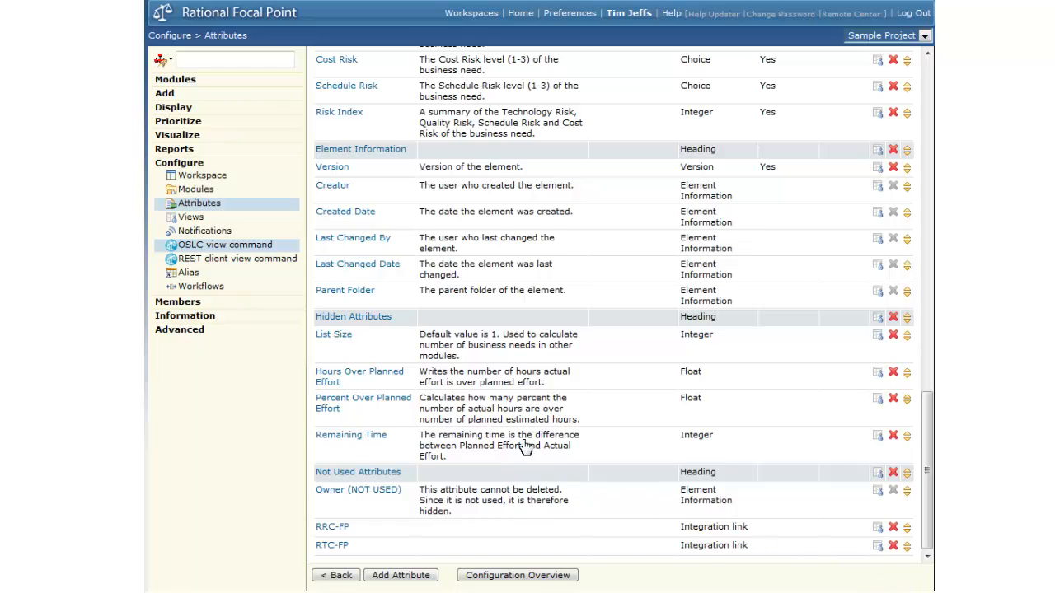
- Start a new OSLC view command on the Approved Projects display view
{"action": "left_click", "coordinate": [213, 250]}
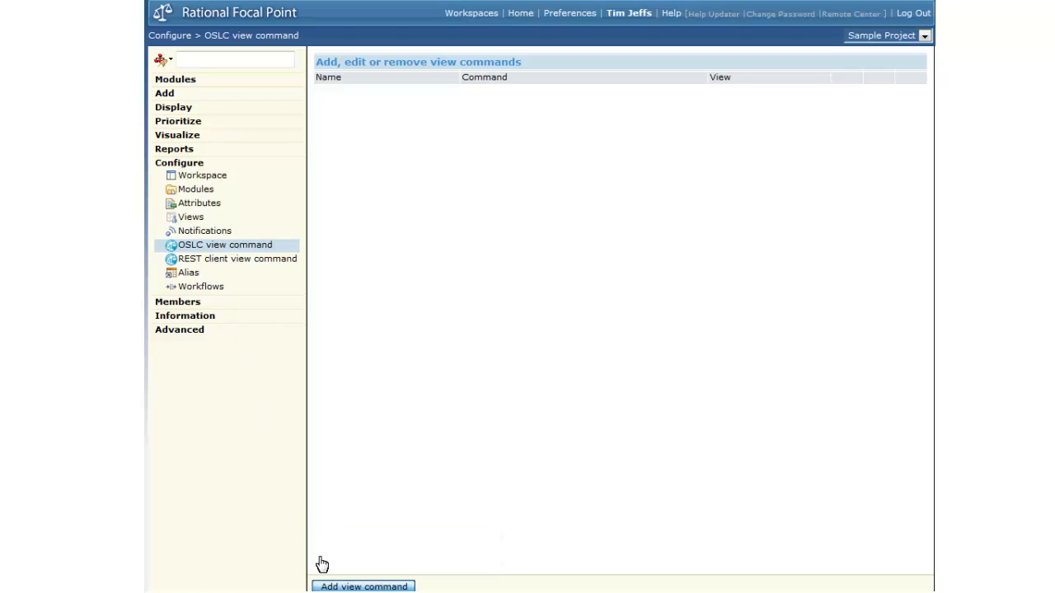
{"action": "left_click", "coordinate": [346, 586]}
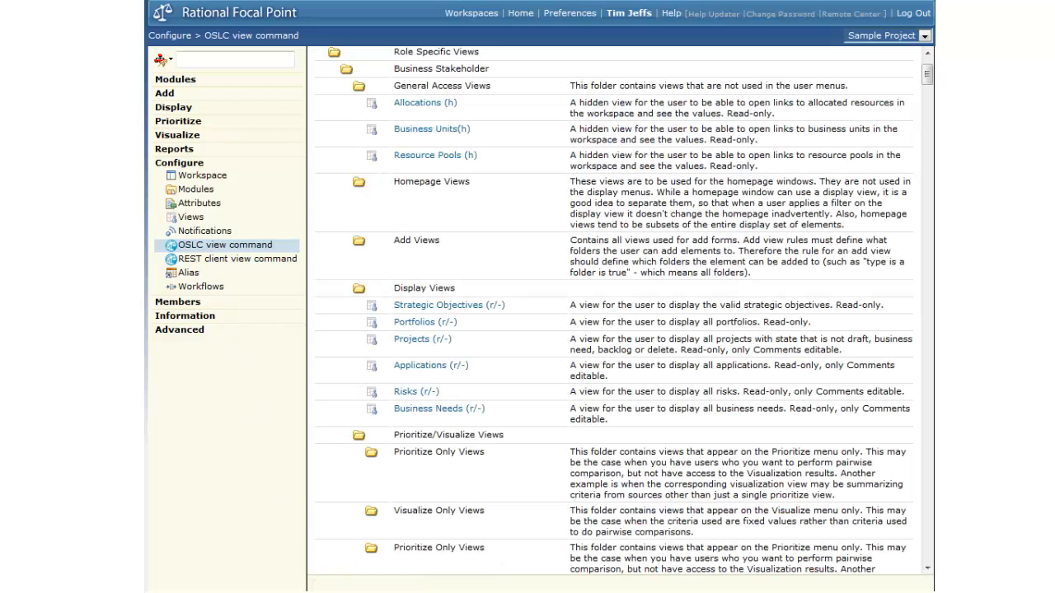
{"action": "scroll", "coordinate": [614, 313], "scroll_direction": "down", "scroll_amount": 8}
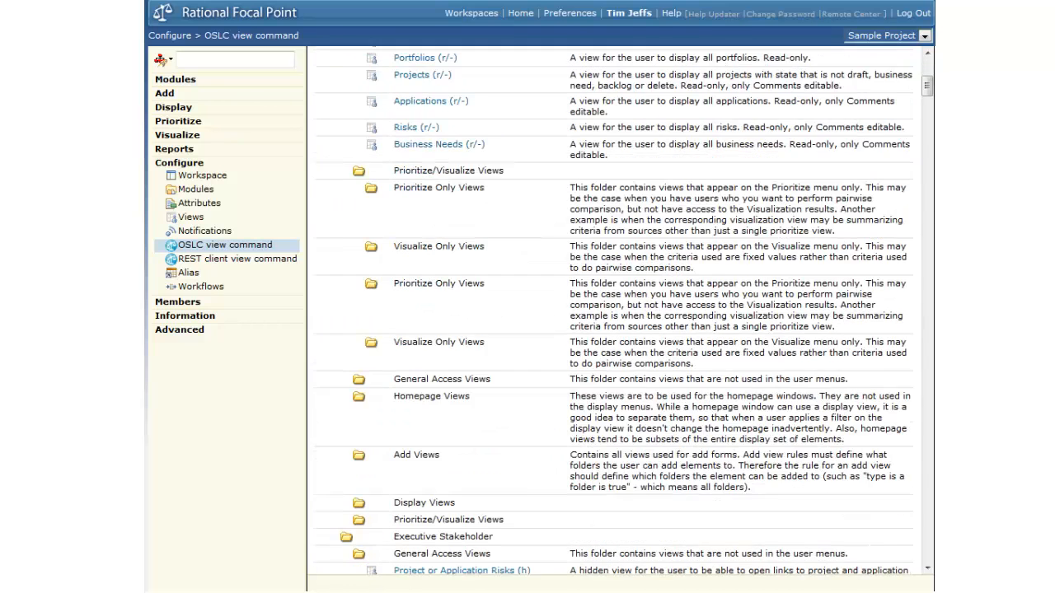
{"action": "scroll", "coordinate": [587, 411], "scroll_direction": "down", "scroll_amount": 10}
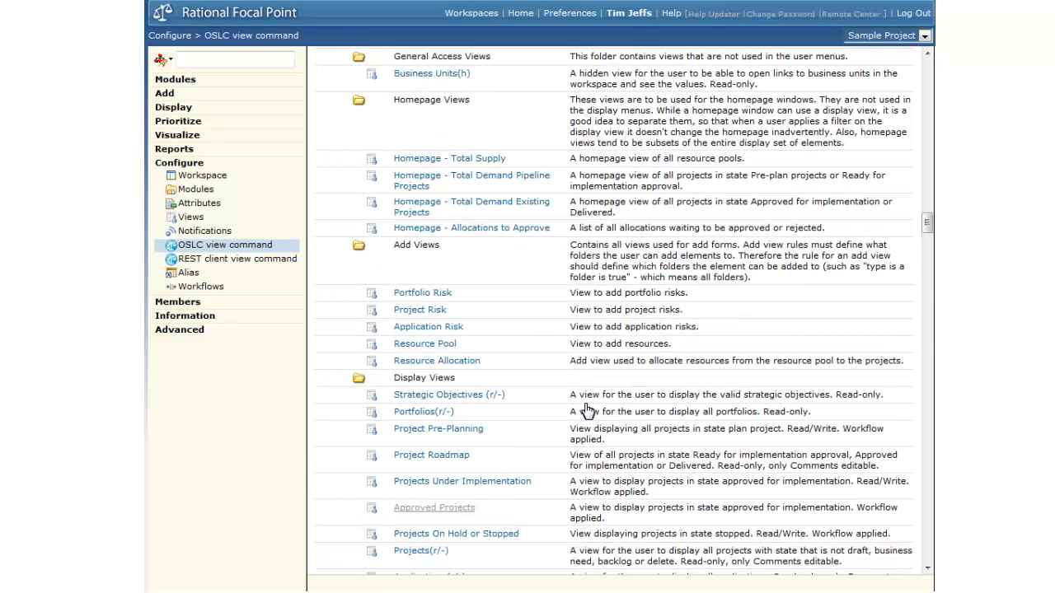
{"action": "left_click", "coordinate": [427, 511]}
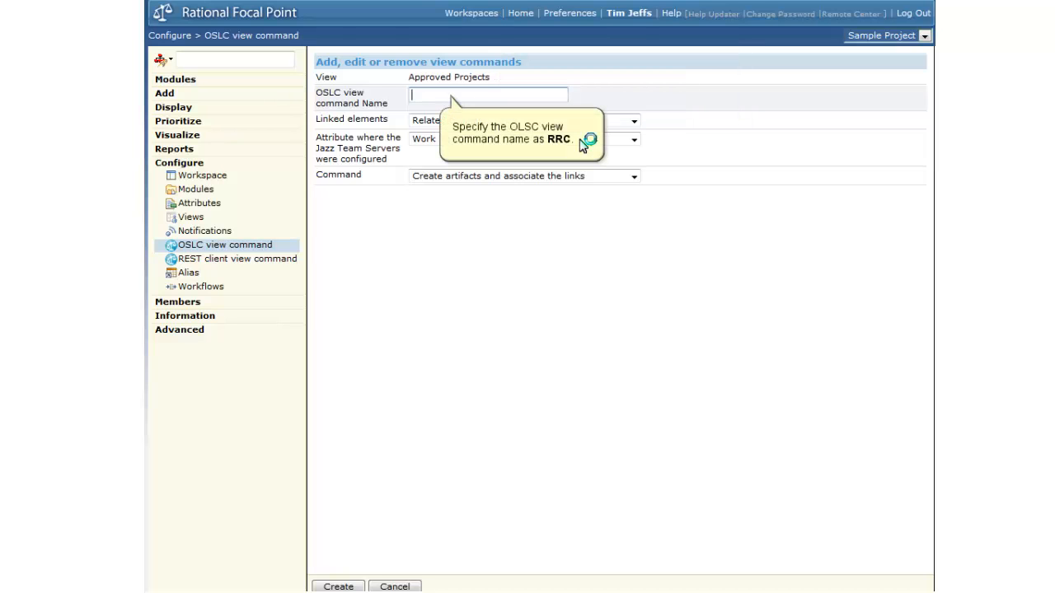
- Create the view command RRC with Business Needs as linked elements, the RRC-FP attribute, and the command Create artifacts and associate the links
{"action": "type", "text": "RRC"}
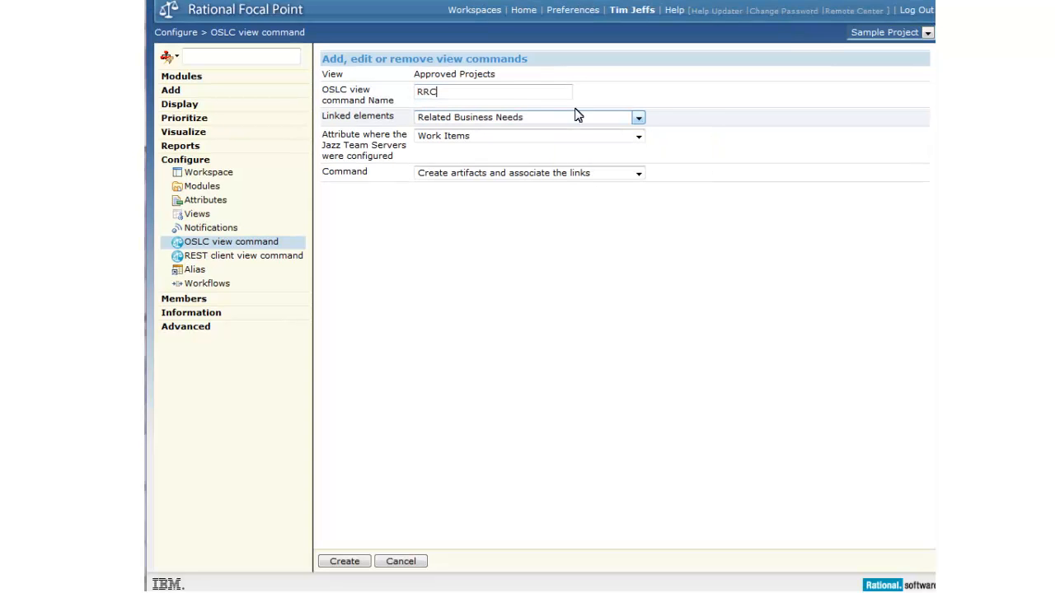
{"action": "left_click", "coordinate": [638, 118]}
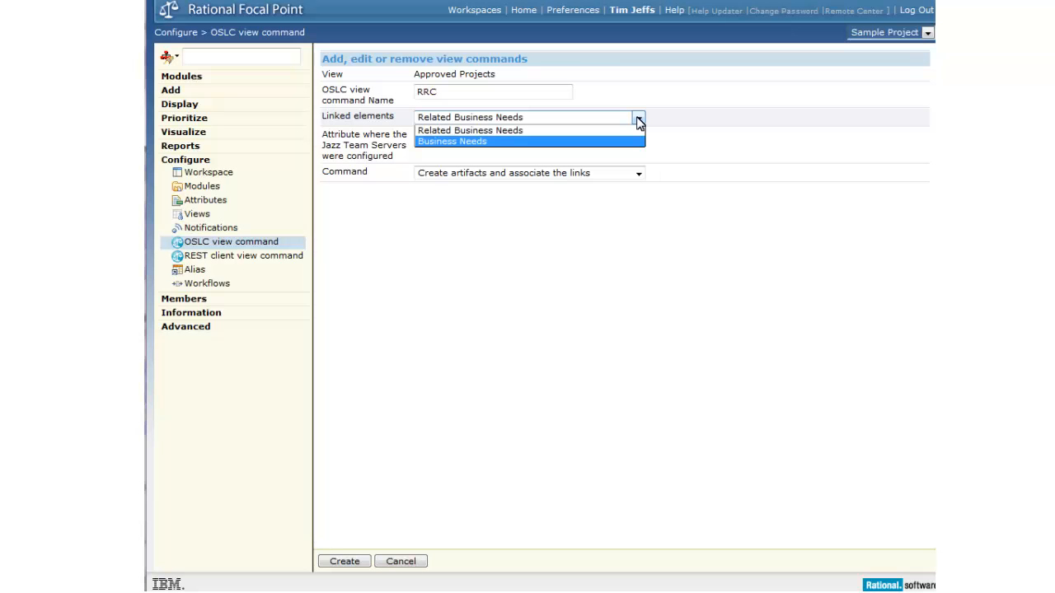
{"action": "left_click", "coordinate": [538, 141]}
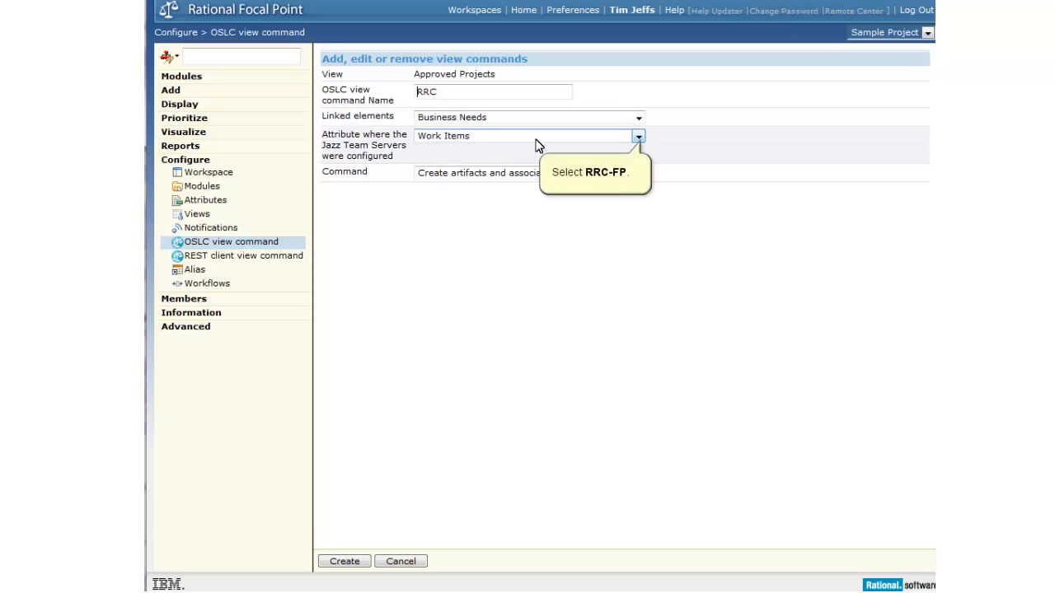
{"action": "left_click", "coordinate": [638, 138]}
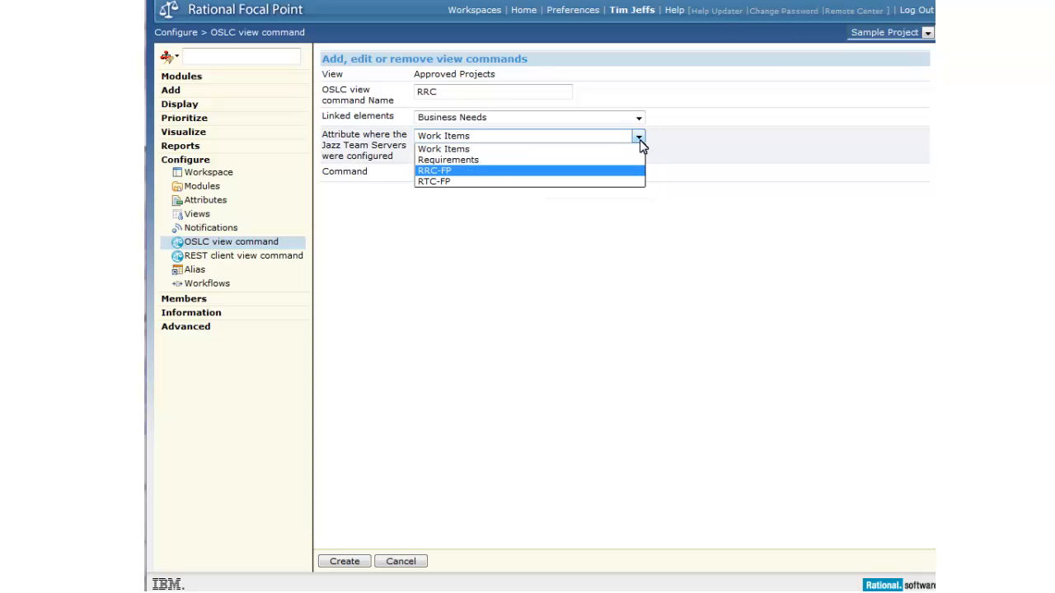
{"action": "left_click", "coordinate": [476, 172]}
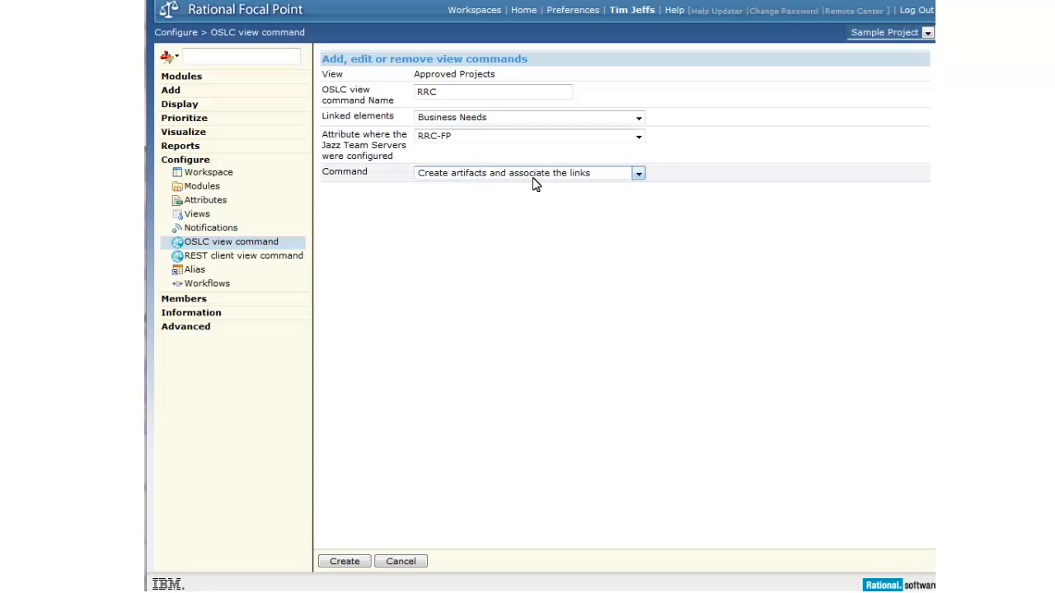
{"action": "left_click", "coordinate": [639, 174]}
{"action": "left_click", "coordinate": [639, 175]}
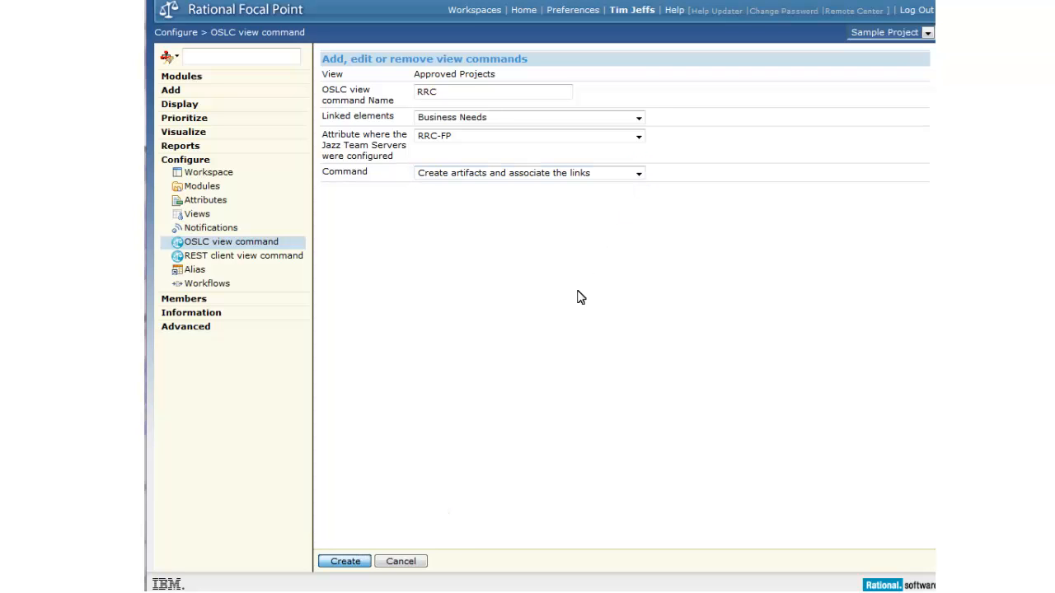
{"action": "left_click", "coordinate": [345, 561]}
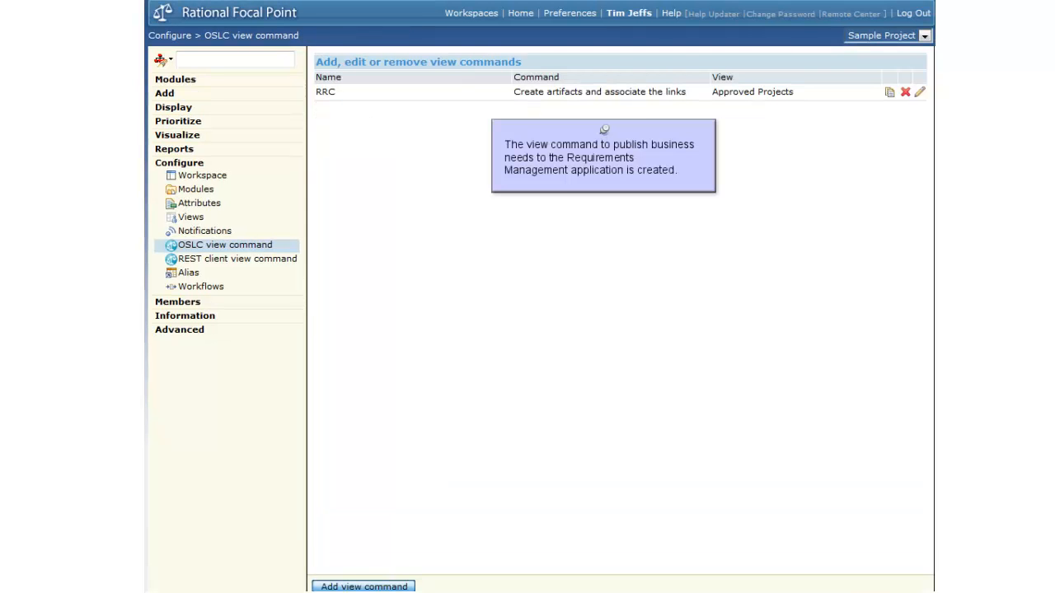
- Start a second OSLC view command on the Approved Projects view and name it RTC
{"action": "left_click", "coordinate": [342, 573]}
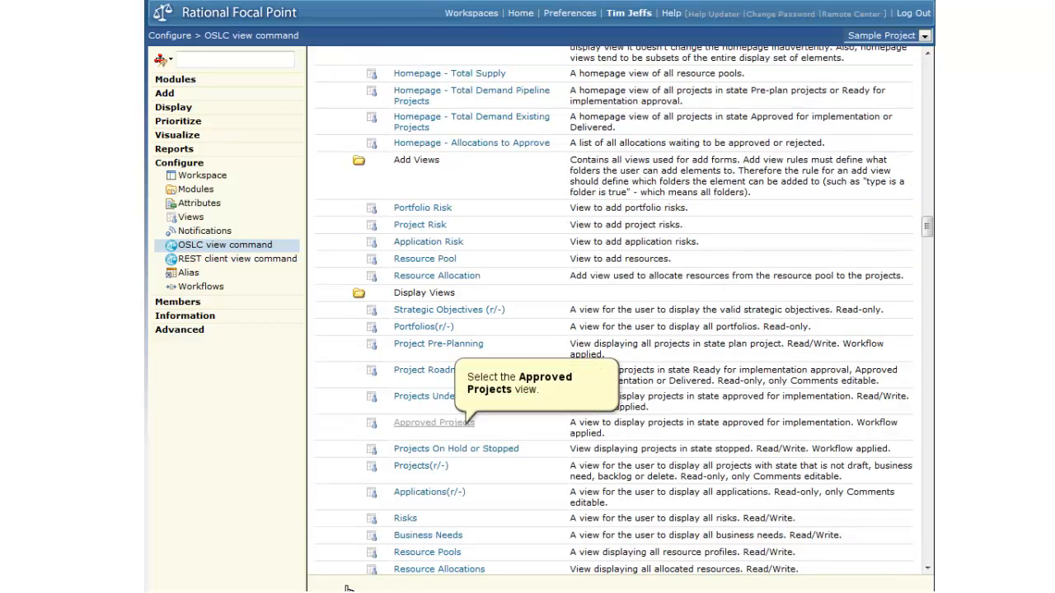
{"action": "left_click", "coordinate": [433, 424]}
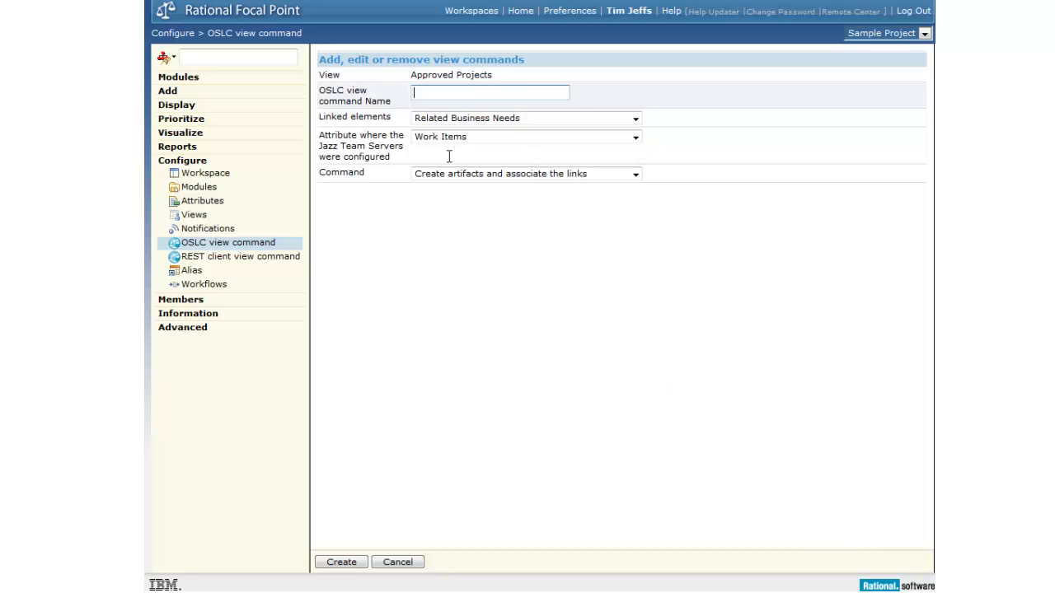
{"action": "key", "text": "Down"}
{"action": "left_click", "coordinate": [432, 121]}
{"action": "left_click", "coordinate": [441, 92]}
- Set the RTC view command's linked elements to Business Needs and its Jazz Team Servers attribute to RTC-FP
{"action": "left_click", "coordinate": [636, 119]}
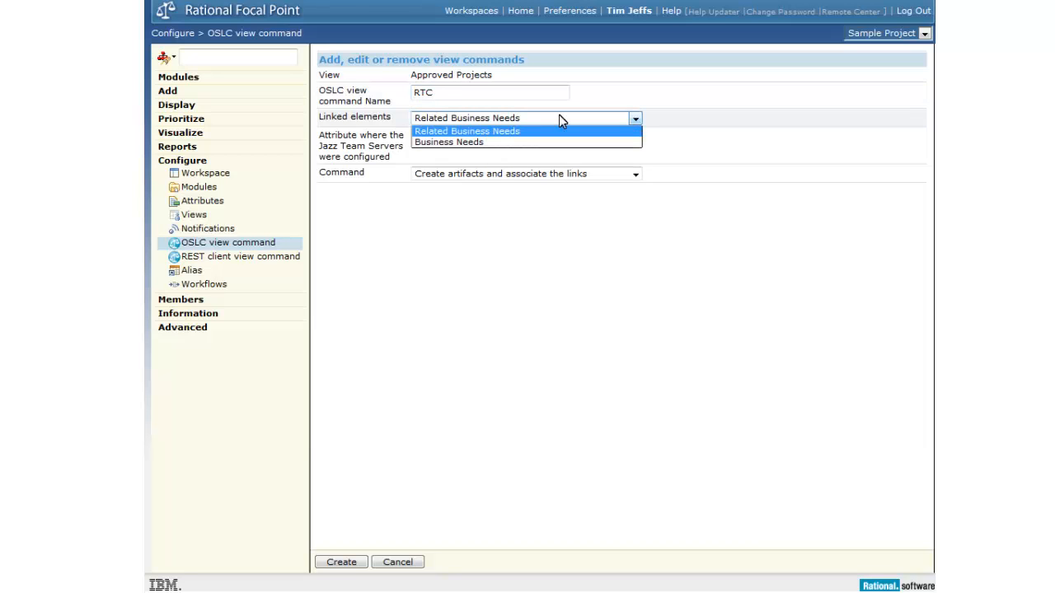
{"action": "left_click", "coordinate": [635, 119]}
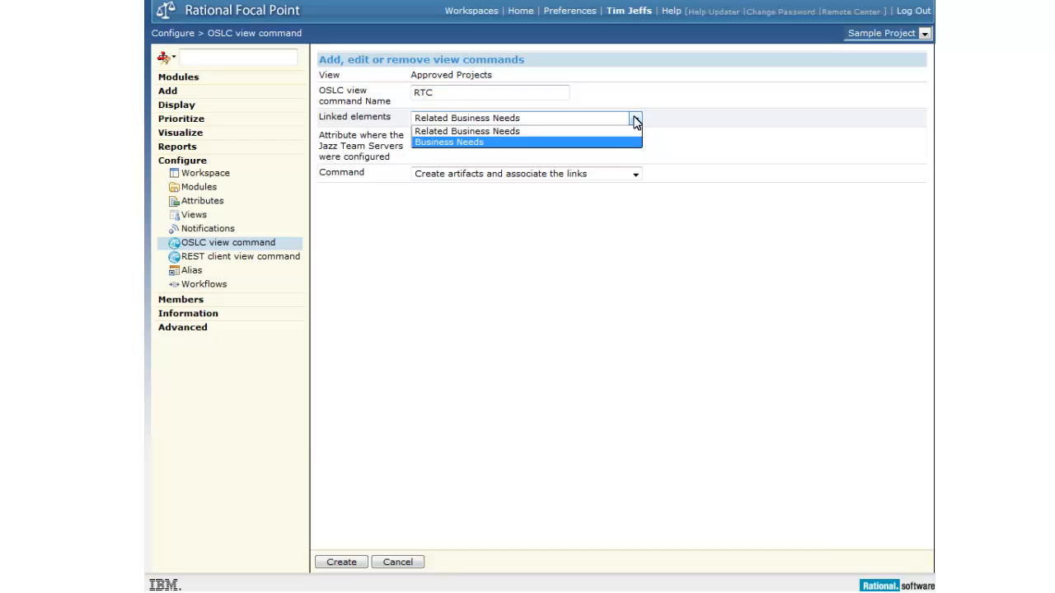
{"action": "left_click", "coordinate": [537, 141]}
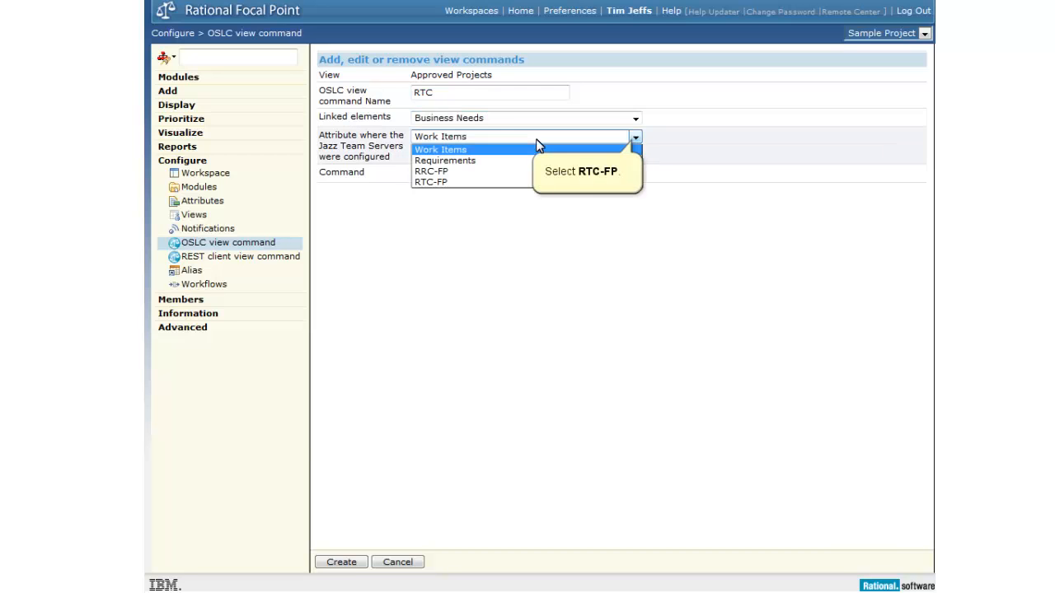
{"action": "left_click", "coordinate": [635, 138]}
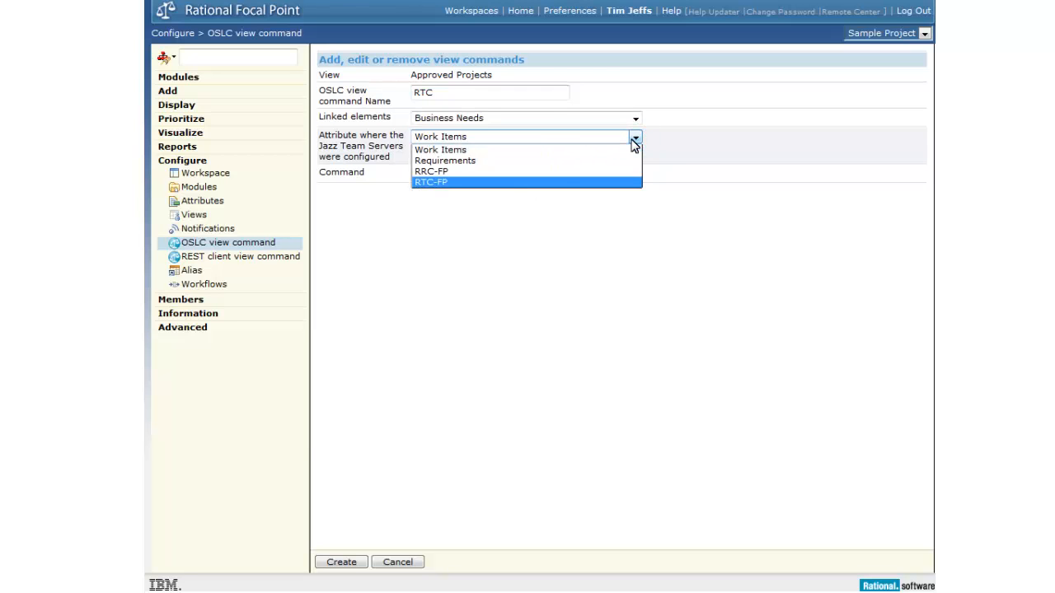
{"action": "left_click", "coordinate": [511, 183]}
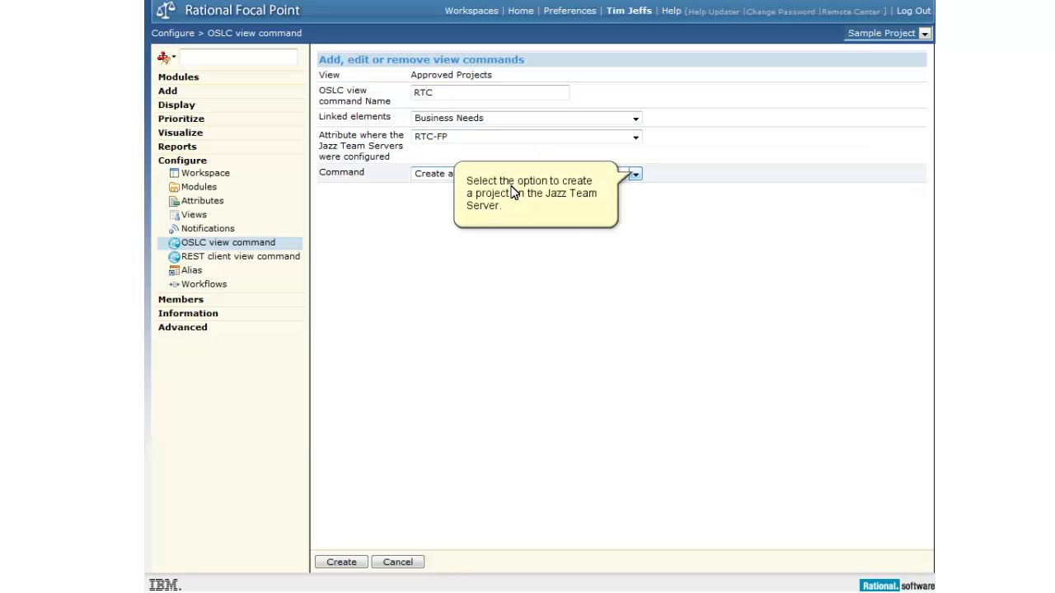
- Choose Create project to the Jazz Team Server as the command that RTC runs
{"action": "left_click", "coordinate": [633, 174]}
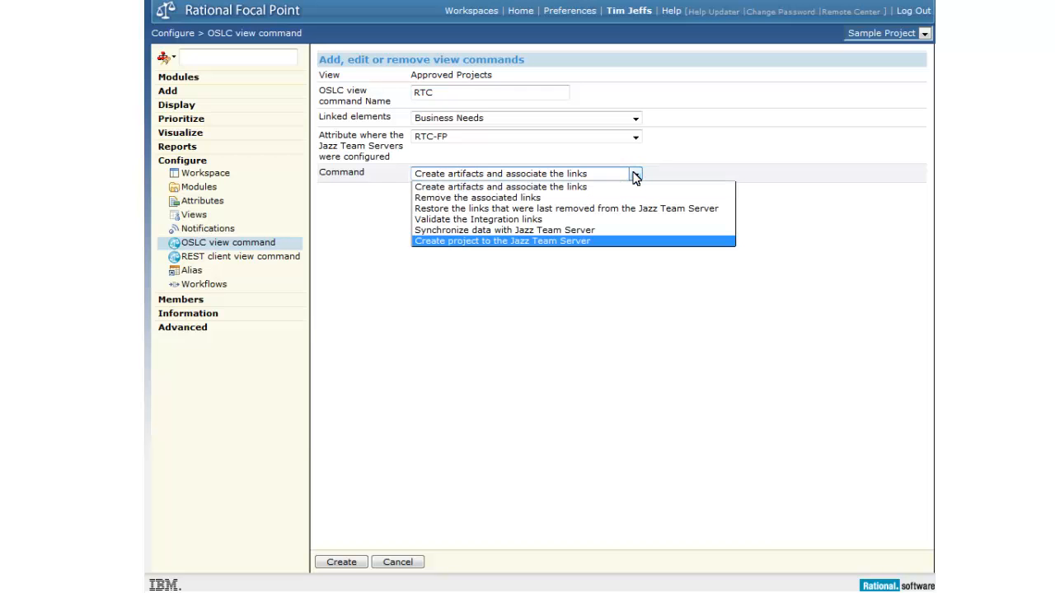